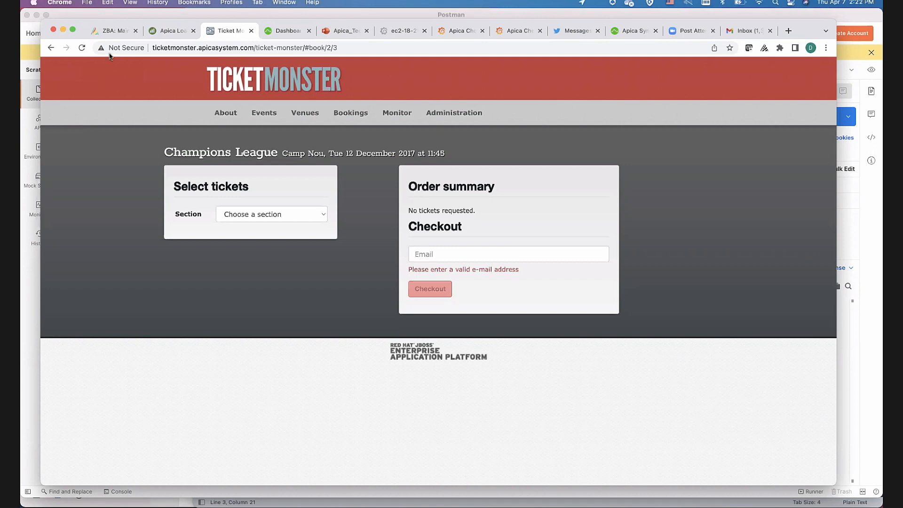
# Start a ZebraTester recording from the browser extension with the ZebraTester session page open in Chrome
pyautogui.click(115, 33)
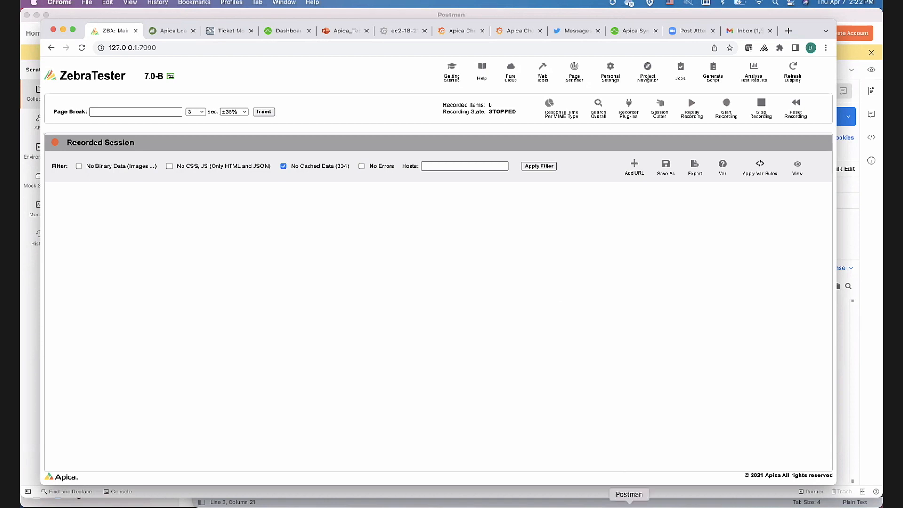
pyautogui.click(629, 505)
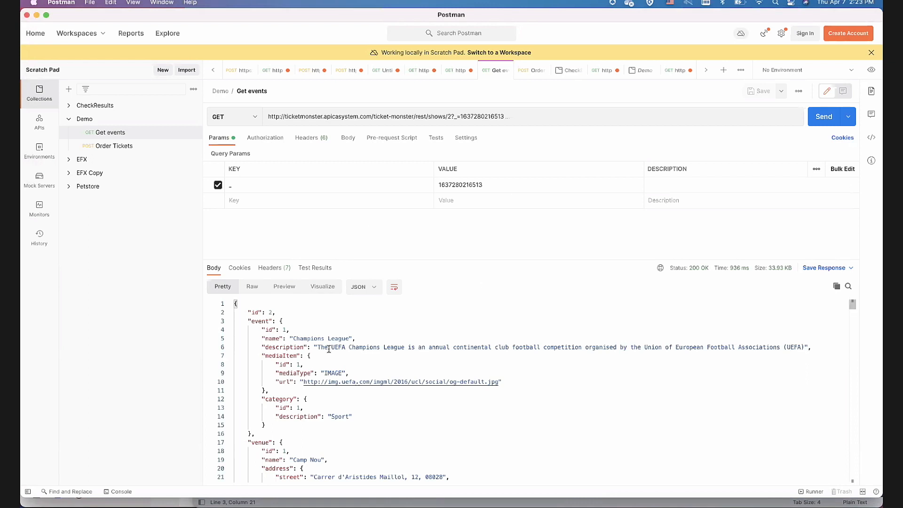
pyautogui.click(125, 505)
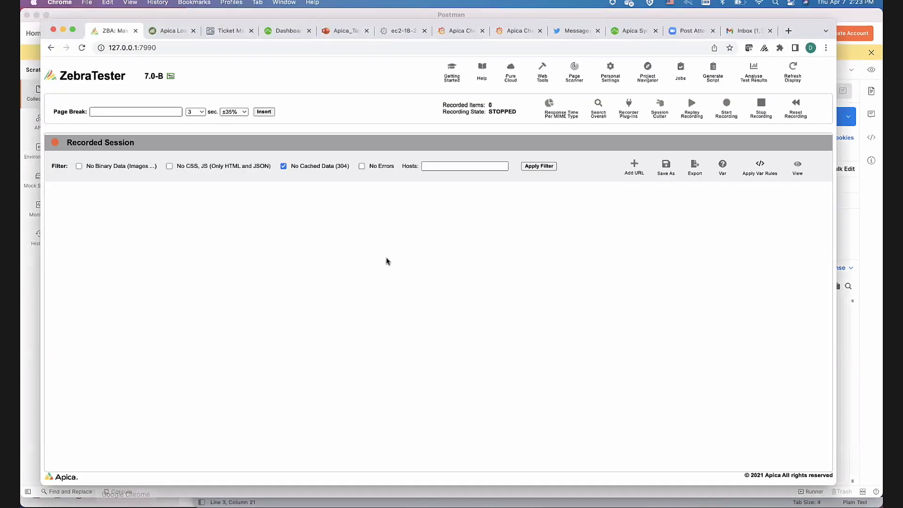
pyautogui.click(764, 47)
pyautogui.click(736, 93)
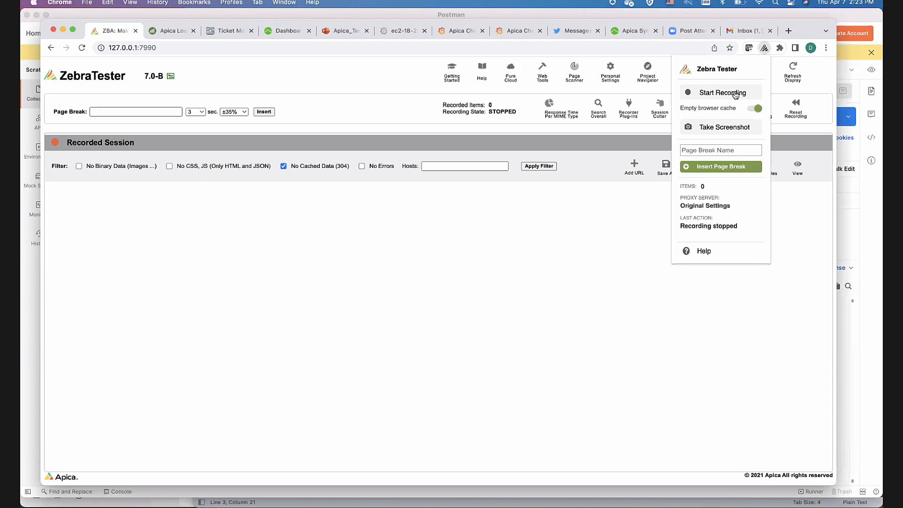
pyautogui.click(442, 284)
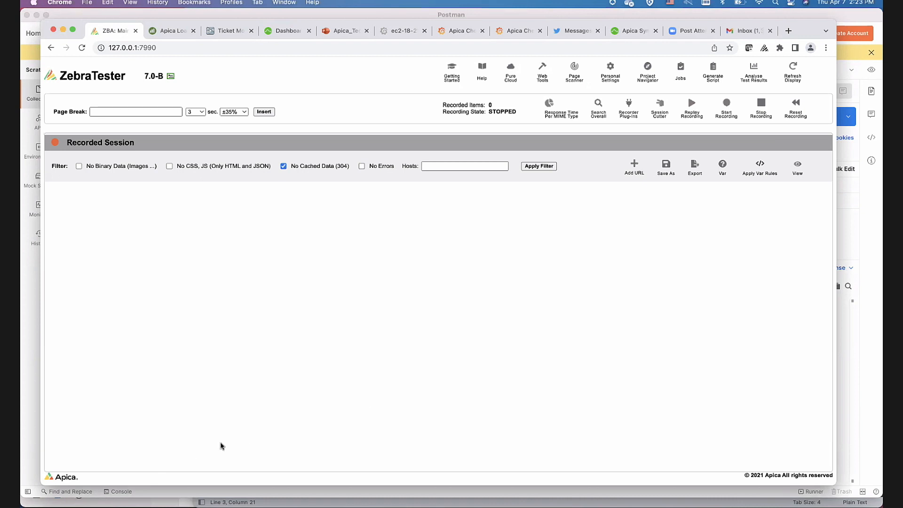
# Switch to Postman, send the Get events request from the Demo collection and look through its JSON response
pyautogui.click(629, 506)
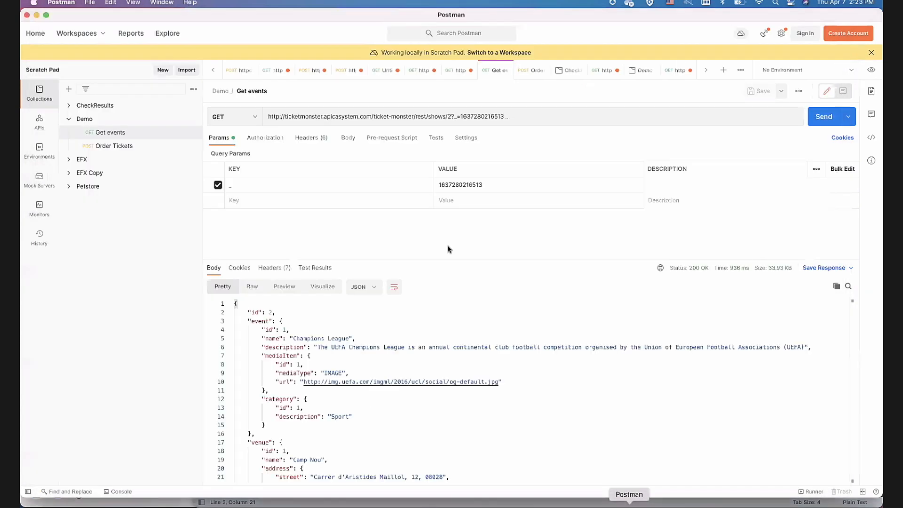
pyautogui.click(122, 146)
pyautogui.click(122, 133)
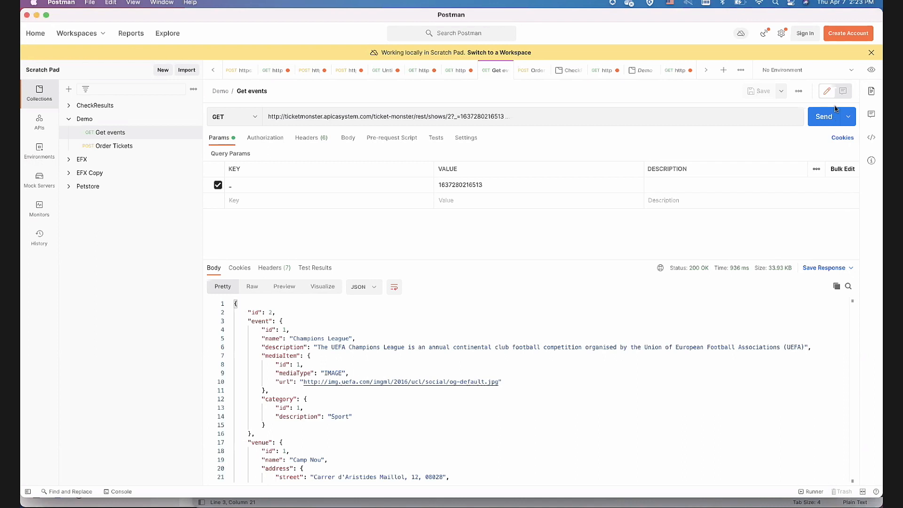
pyautogui.click(825, 117)
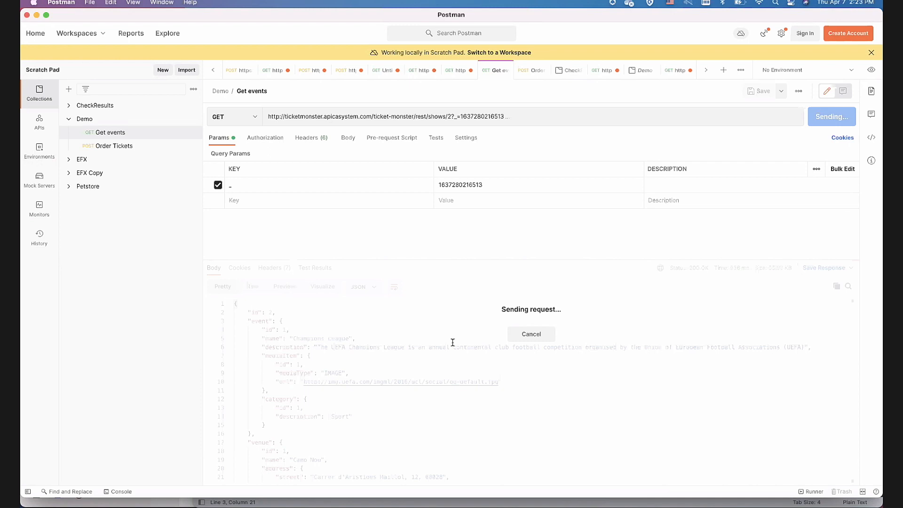
pyautogui.scroll(-5, 453, 342)
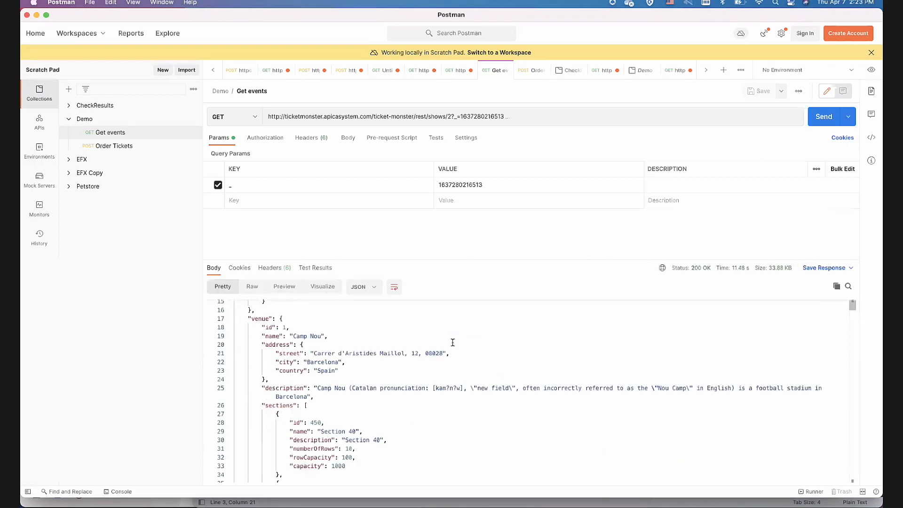
pyautogui.scroll(-10, 453, 342)
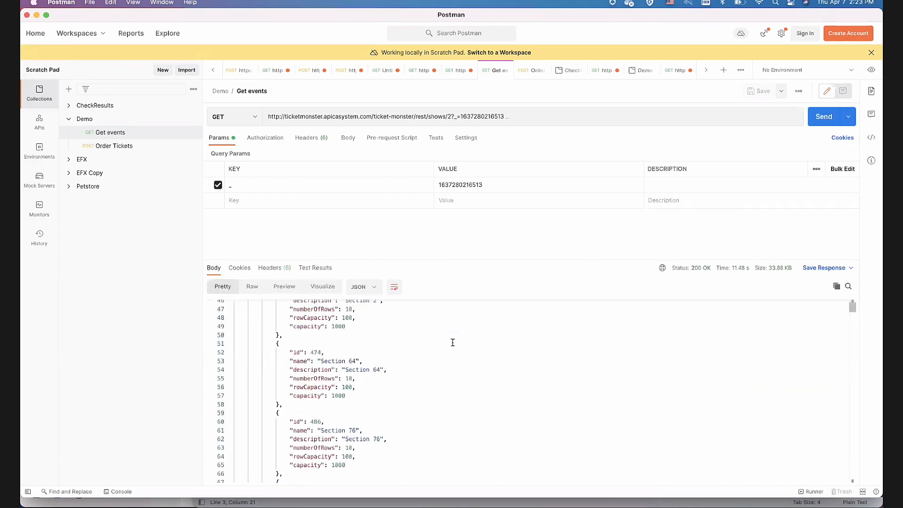
pyautogui.scroll(15, 452, 342)
# Return to ZebraTester in Chrome and refresh the recorded session to check the captured GET request
pyautogui.click(124, 502)
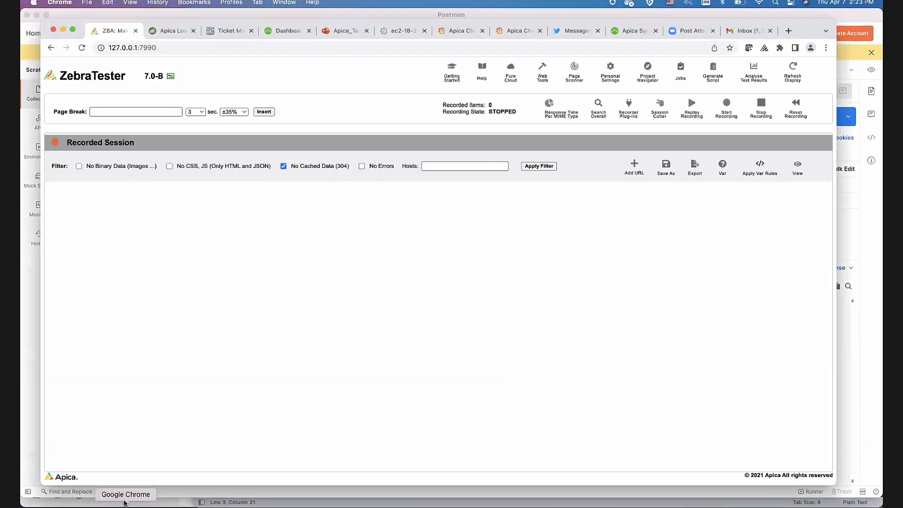
pyautogui.click(793, 70)
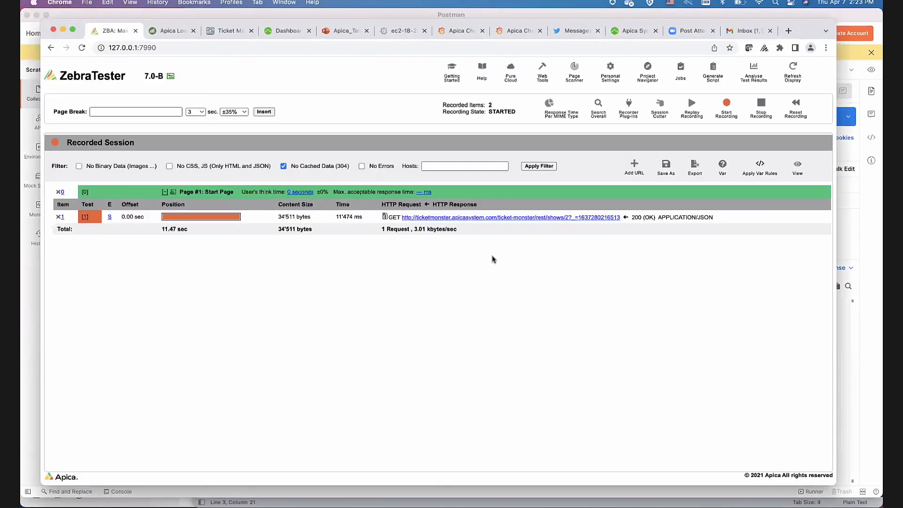
pyautogui.hscroll(6, 663, 323)
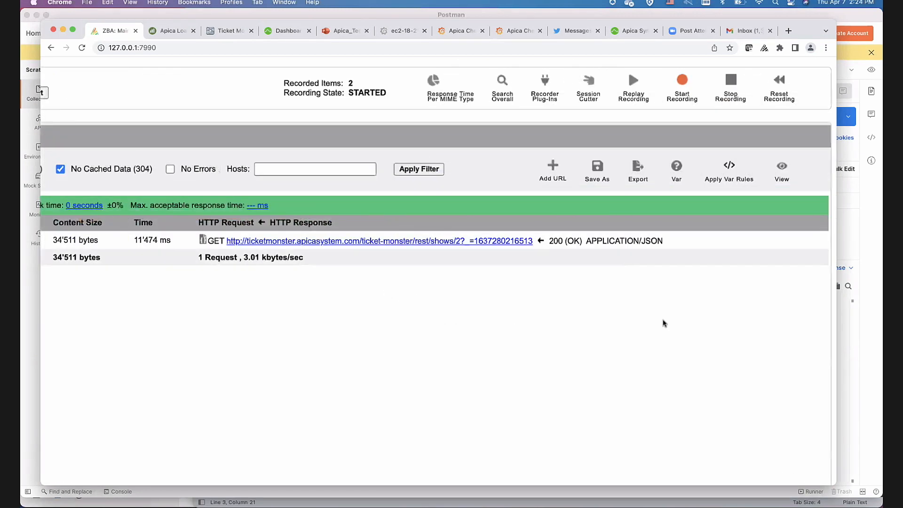
pyautogui.scroll(1, 663, 323)
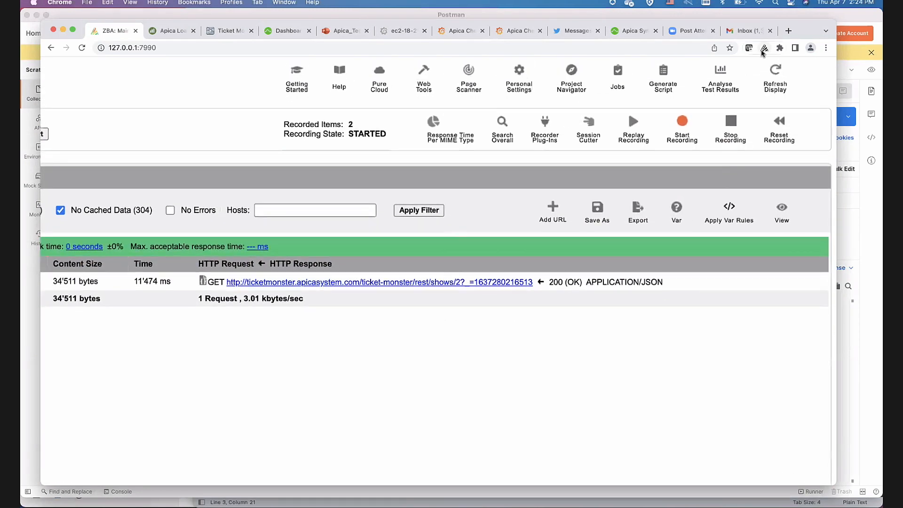
# Insert a page break named "Book a ticket" into the running recording
pyautogui.click(764, 48)
pyautogui.click(702, 152)
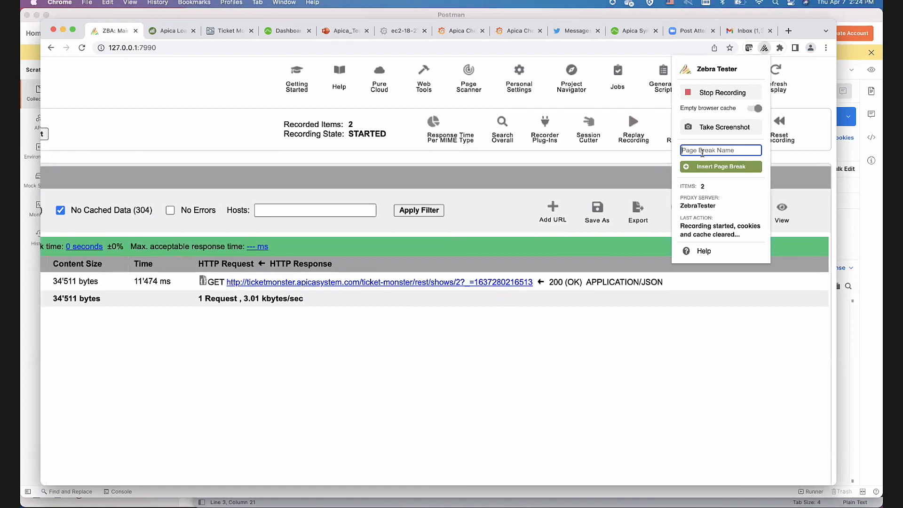
pyautogui.write('Book a ticket')
pyautogui.click(751, 168)
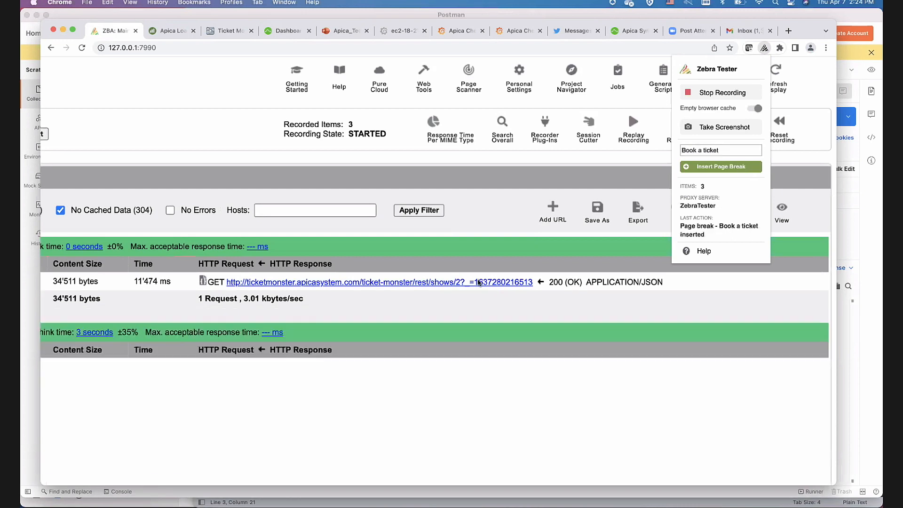
pyautogui.hscroll(-7, 374, 309)
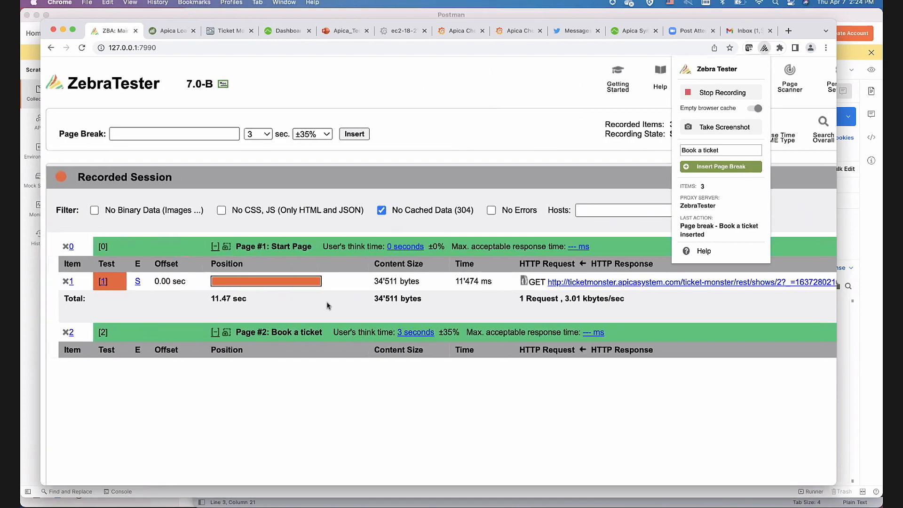
# Switch to Postman, send the Order Tickets POST request and review the booking response
pyautogui.press('super+Tab')
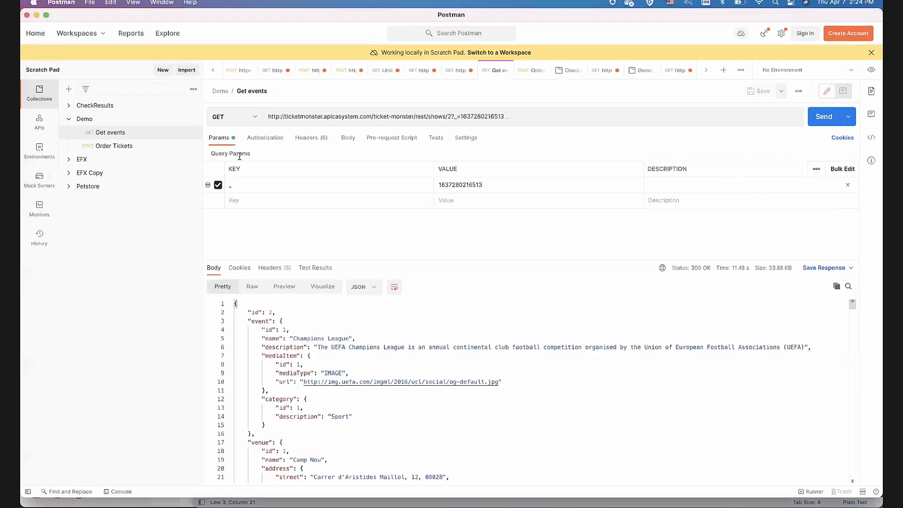
pyautogui.click(123, 146)
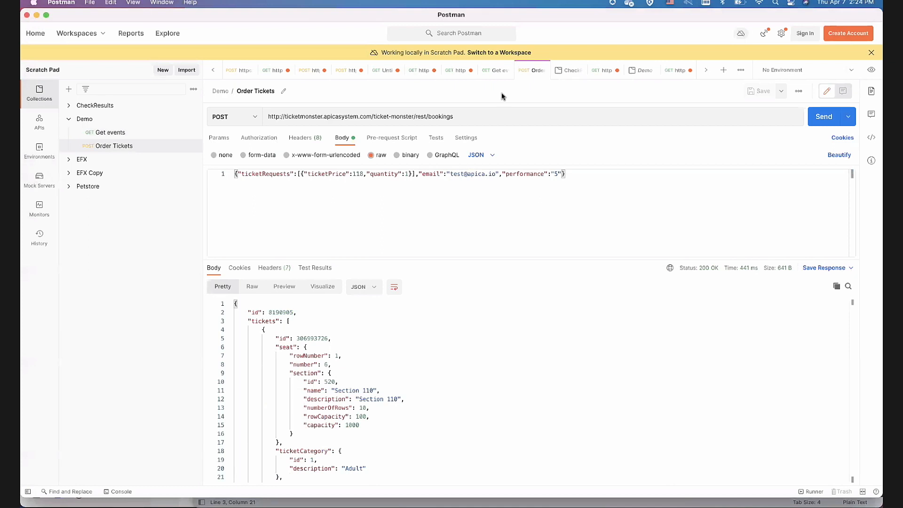
pyautogui.click(816, 123)
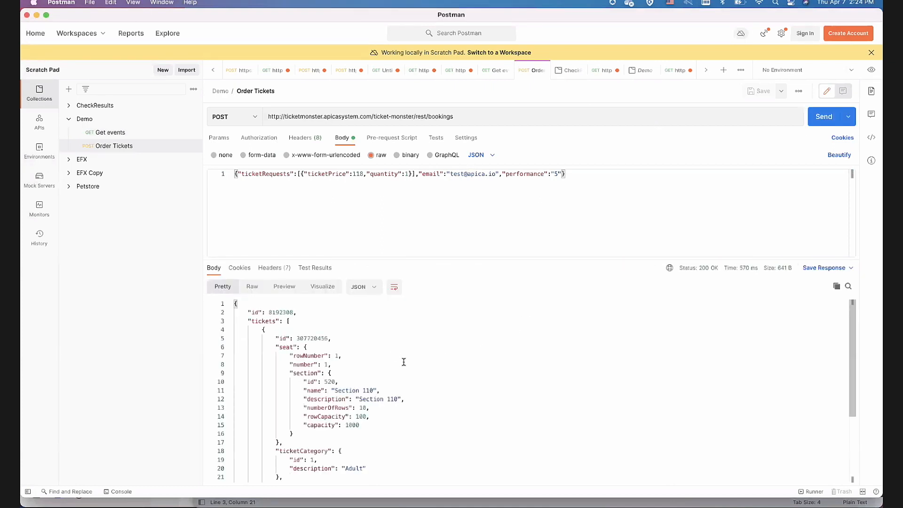
pyautogui.scroll(-5, 404, 362)
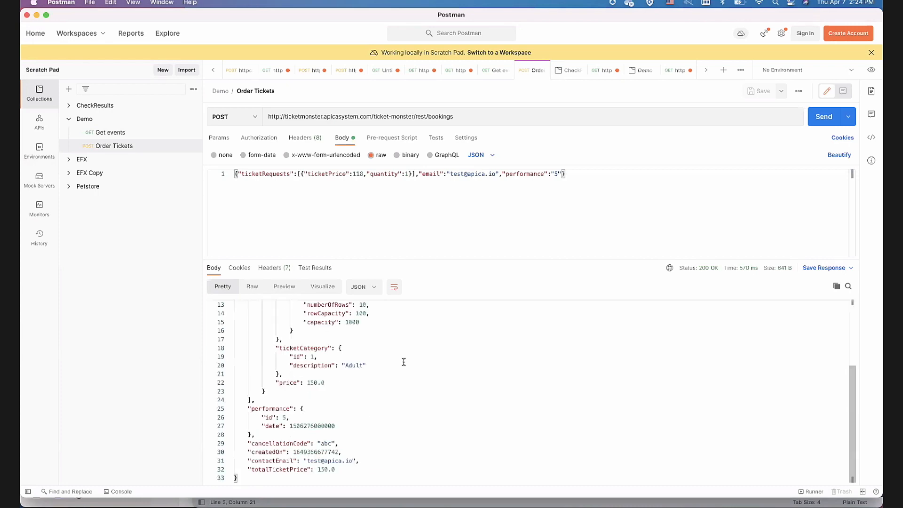
pyautogui.scroll(5, 403, 362)
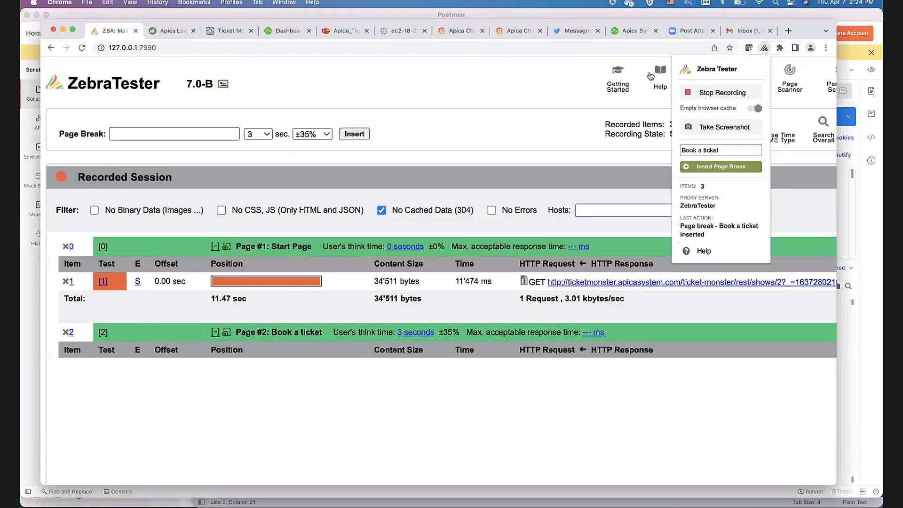
# Refresh the ZebraTester recorded session in Chrome to check the bookings POST request under the "Book a ticket" page
pyautogui.hscroll(6, 608, 109)
pyautogui.click(808, 84)
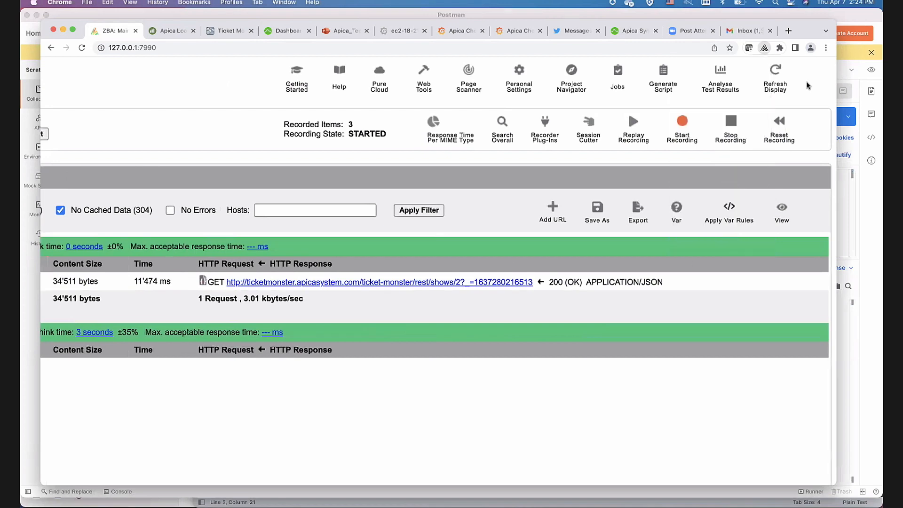
pyautogui.click(777, 74)
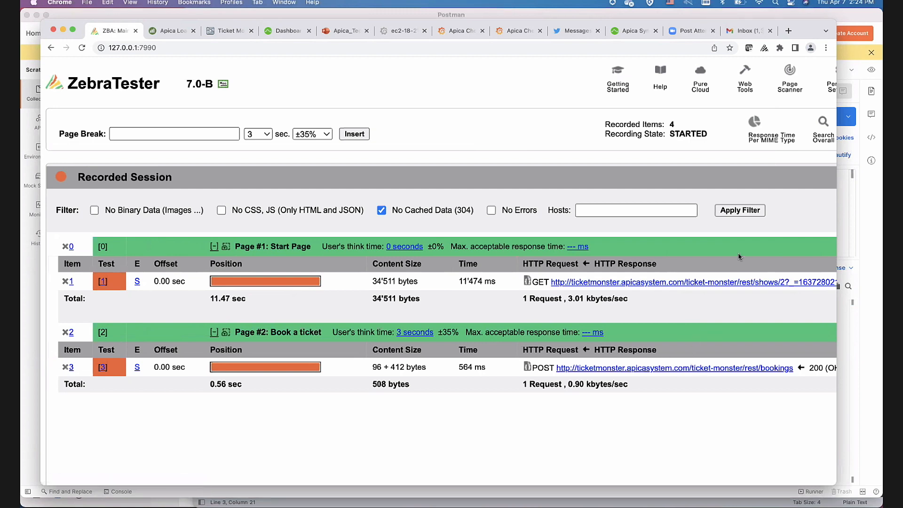
pyautogui.hscroll(10, 737, 252)
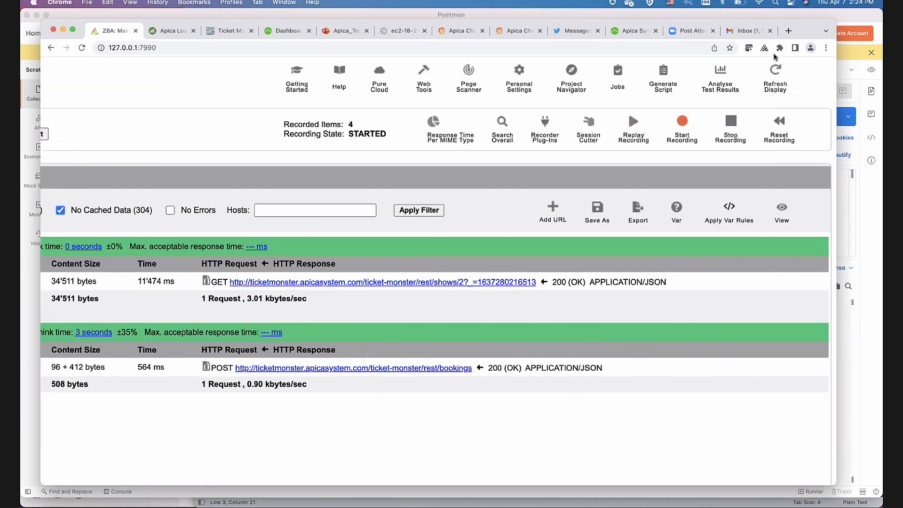
# Stop the ZebraTester recording from the browser extension
pyautogui.click(764, 47)
pyautogui.click(735, 90)
pyautogui.click(203, 147)
pyautogui.hscroll(-10, 455, 190)
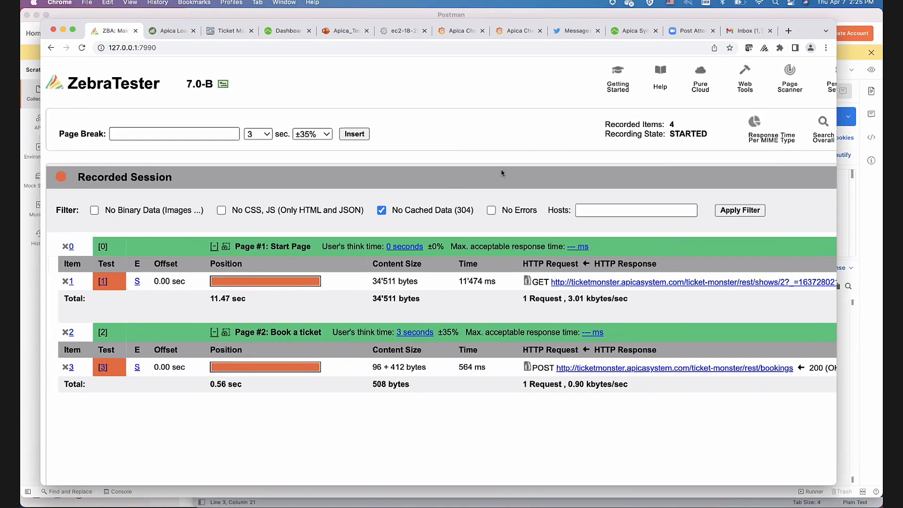
# Open the URL details of the recorded GET shows request and view its formatted JSON response content
pyautogui.hscroll(3, 539, 159)
pyautogui.hscroll(10, 538, 159)
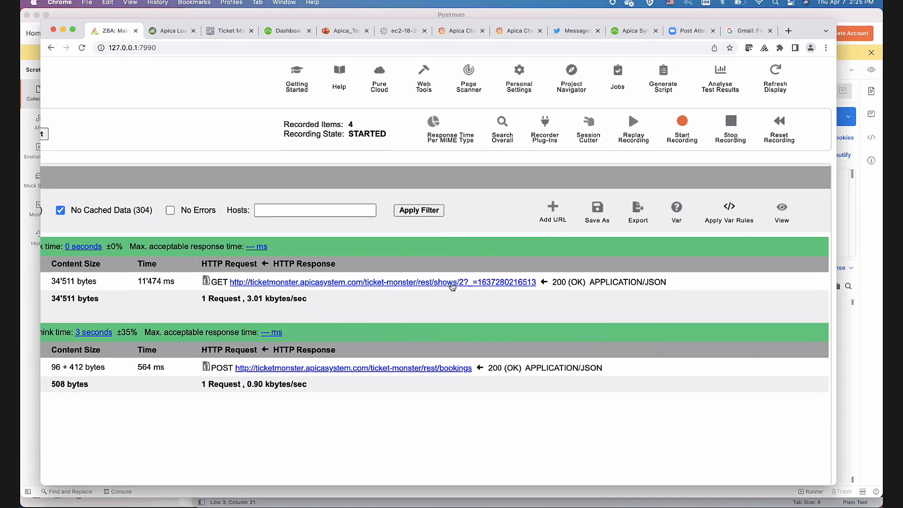
pyautogui.hscroll(-10, 437, 291)
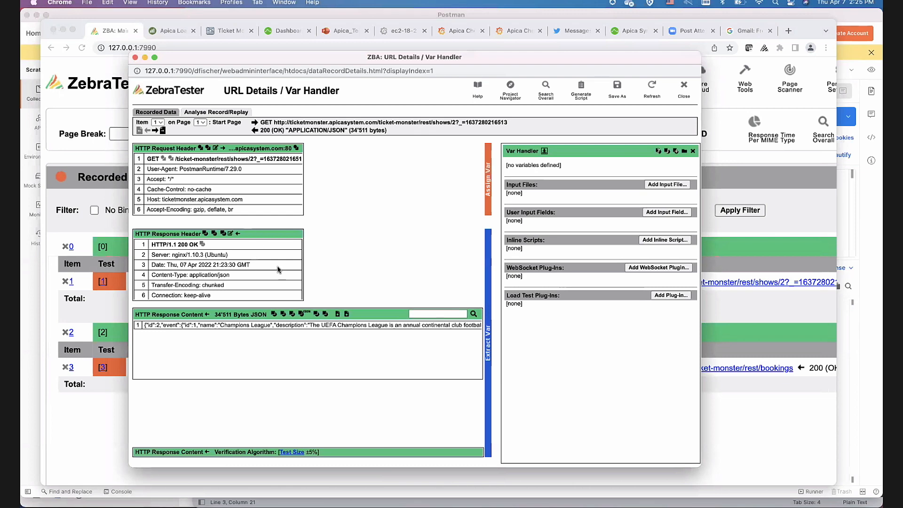
pyautogui.click(274, 314)
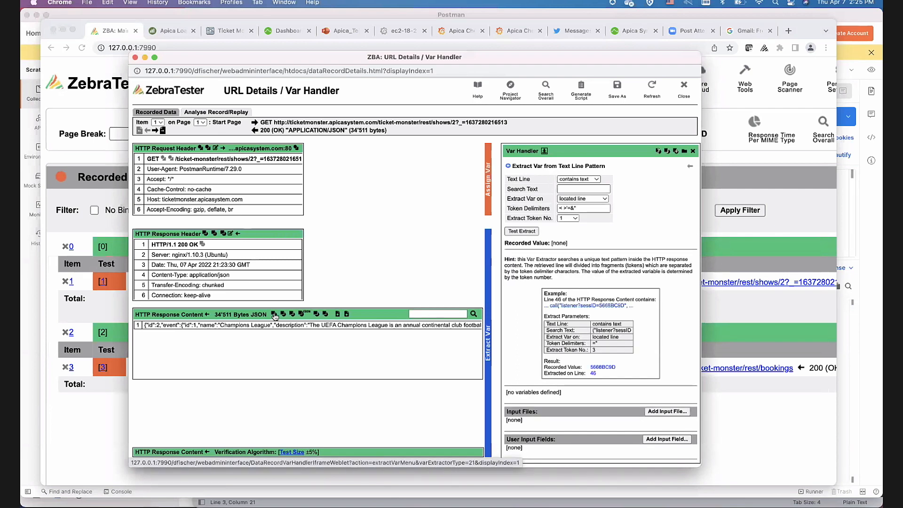
pyautogui.click(301, 313)
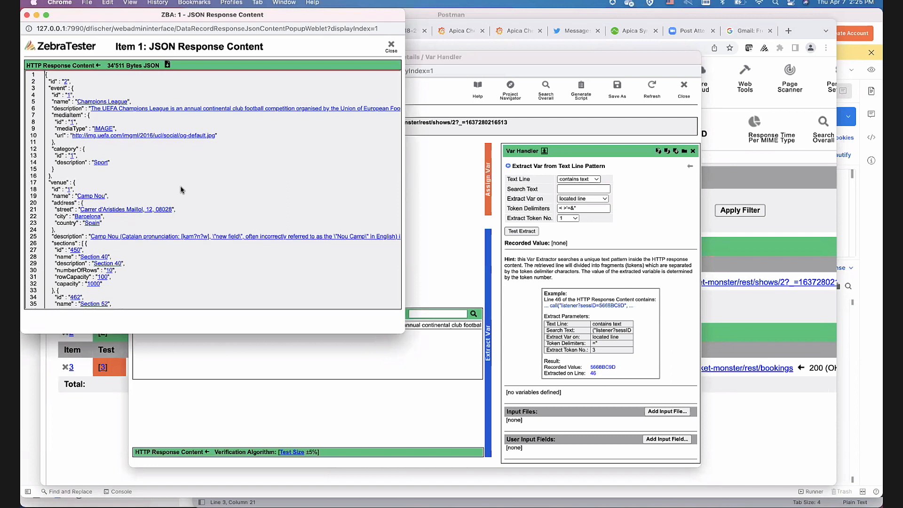
pyautogui.click(26, 17)
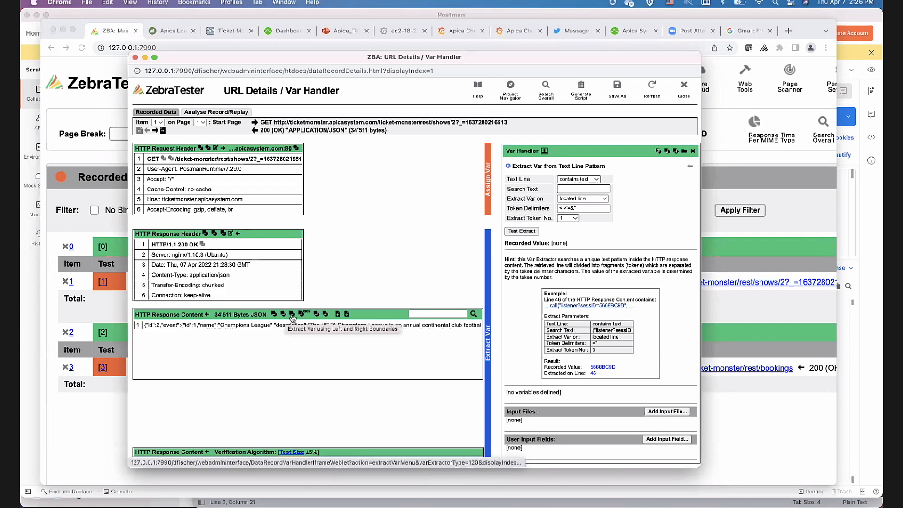
# Set up a JSONPath variable extractor on the response content with the expression $.ticketPrices[*].id and random extraction enabled
pyautogui.click(318, 314)
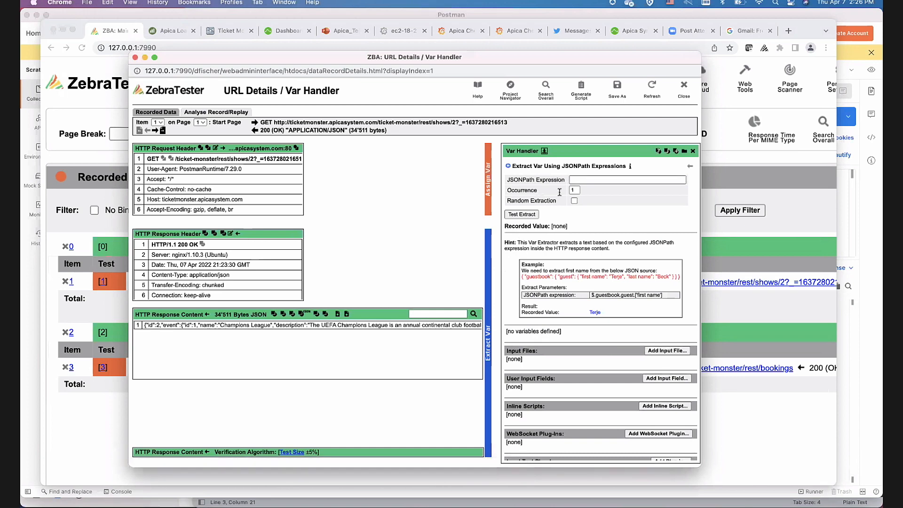
pyautogui.click(593, 180)
pyautogui.press('Down')
pyautogui.press('Return')
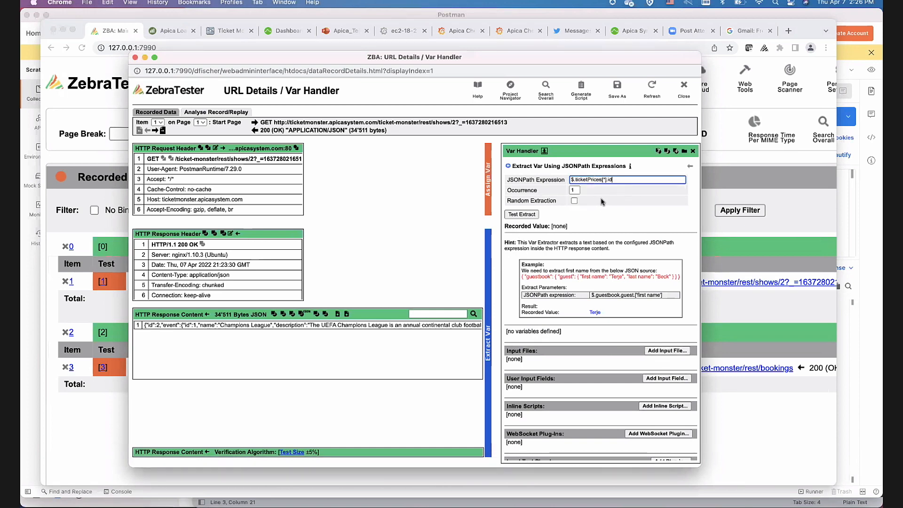
pyautogui.click(574, 202)
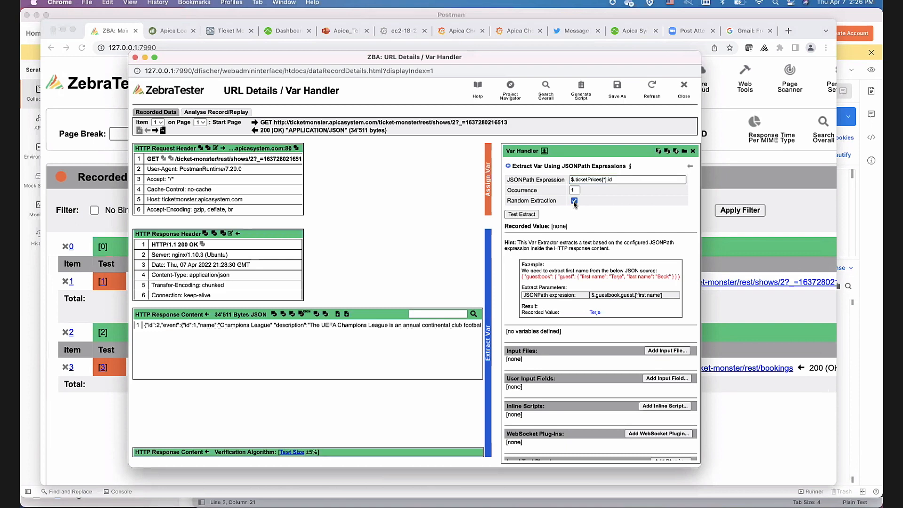
pyautogui.scroll(5, 571, 196)
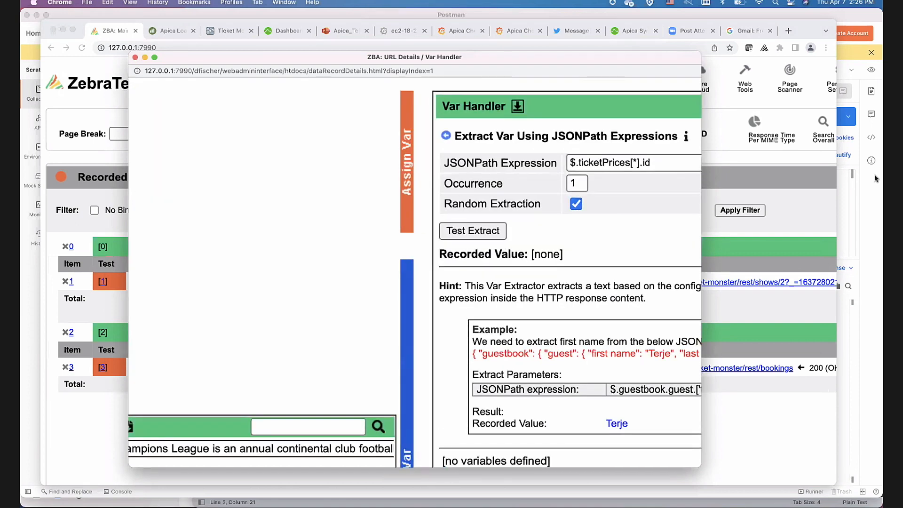
# Test the random JSONPath extraction for $.ticketPrices[*].id several times to check the extracted ticket price IDs
pyautogui.moveTo(702, 178); pyautogui.dragTo(881, 177)
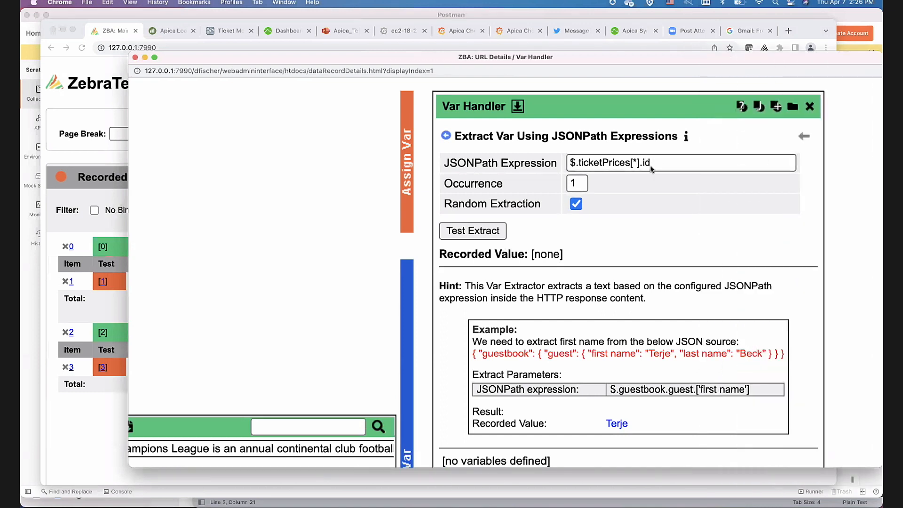
pyautogui.click(490, 231)
pyautogui.doubleClick(453, 268)
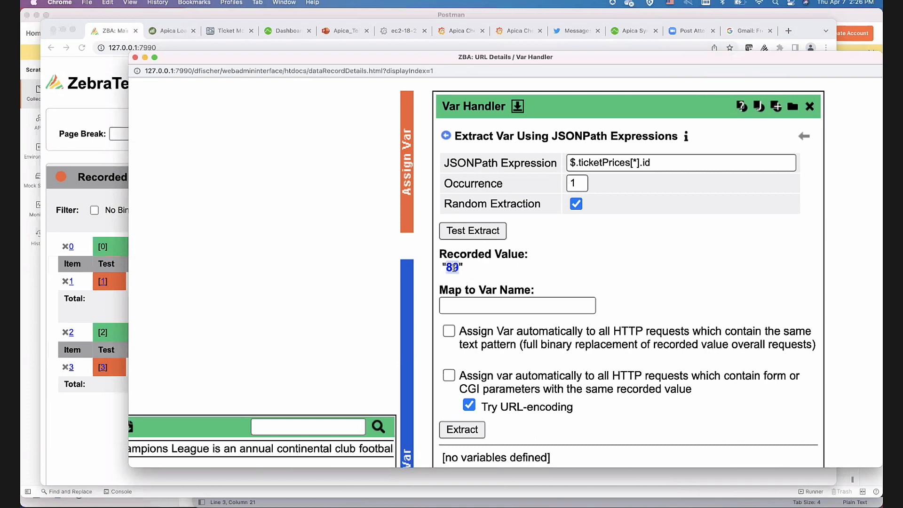
pyautogui.click(480, 231)
pyautogui.click(481, 231)
pyautogui.click(480, 231)
pyautogui.click(480, 232)
pyautogui.click(481, 231)
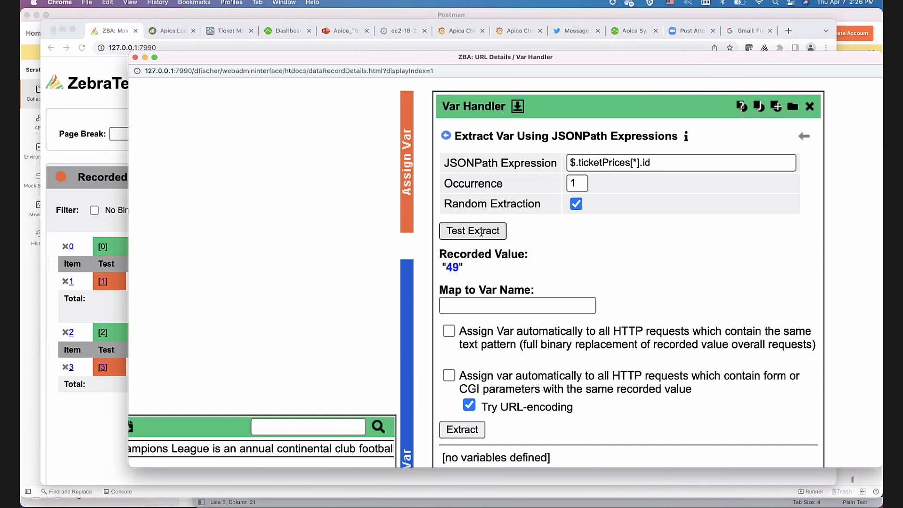
# Map the extracted ticket price ID to the variable name TicketID and create the extractor
pyautogui.click(526, 305)
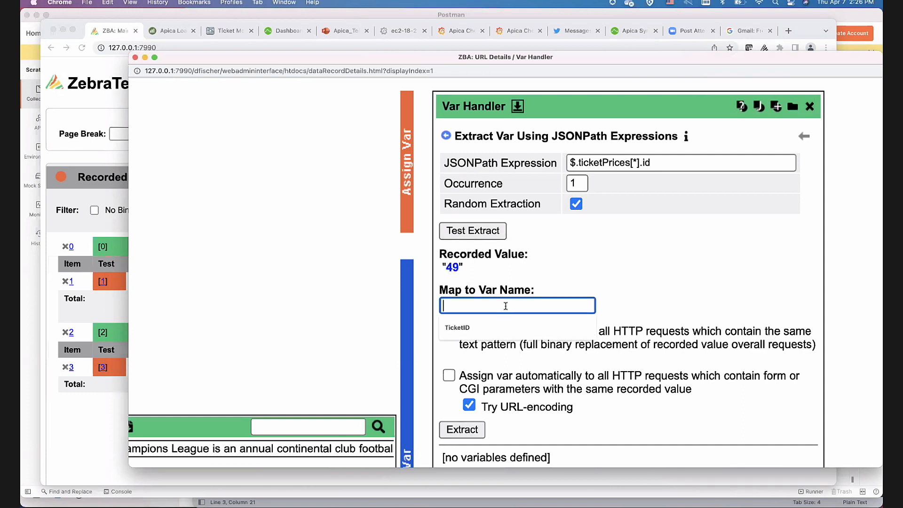
pyautogui.click(479, 329)
pyautogui.click(462, 429)
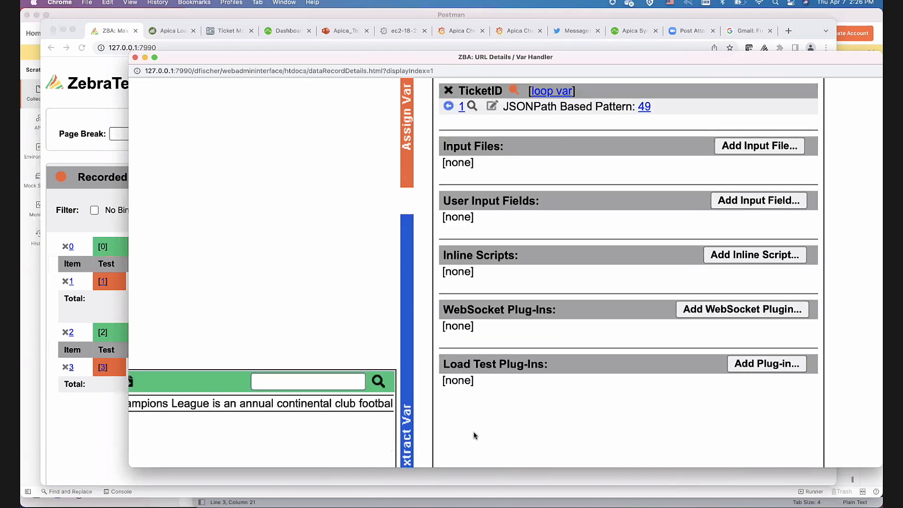
pyautogui.scroll(-5, 494, 267)
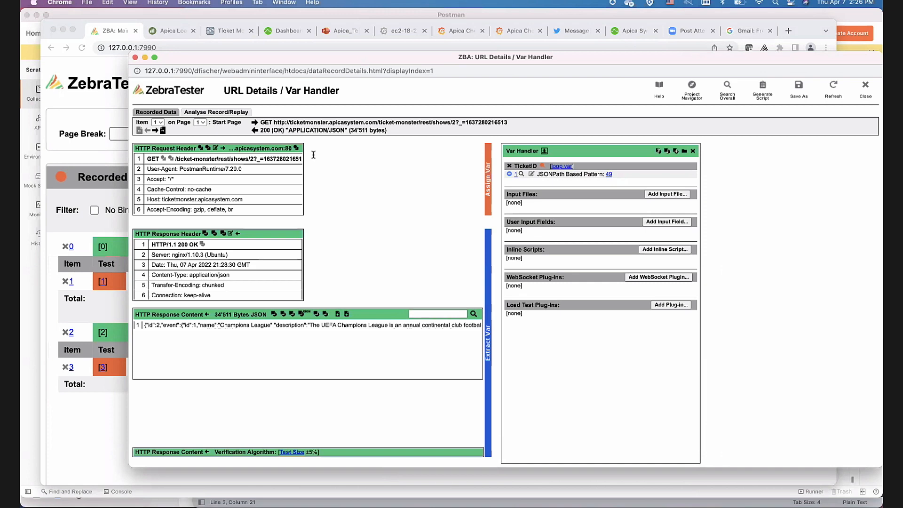
# Go to the URL details of the recorded bookings POST request and view its HTTP request content
pyautogui.click(154, 130)
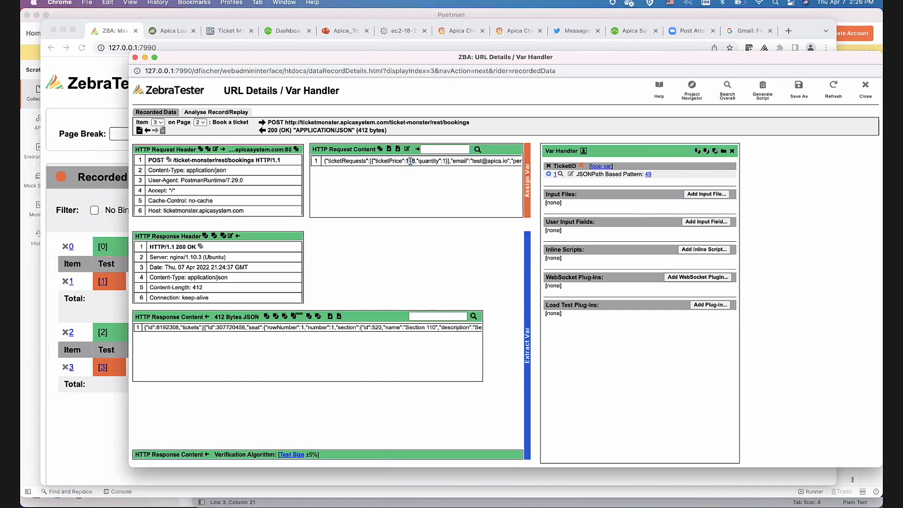
pyautogui.scroll(2, 410, 161)
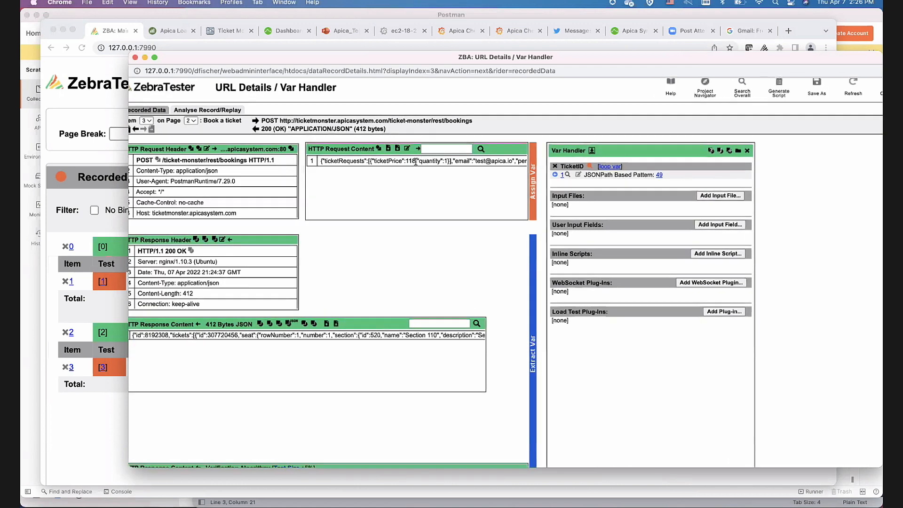
pyautogui.scroll(2, 415, 162)
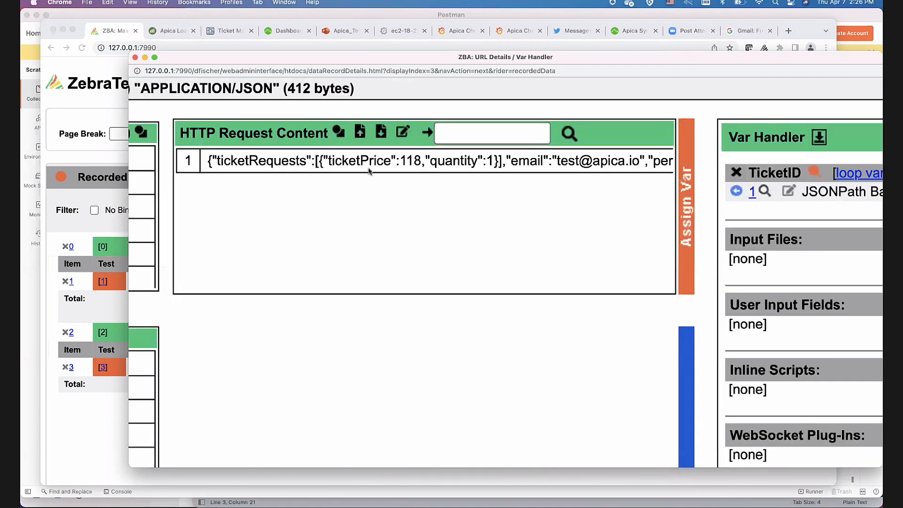
# Replace the ticketPrice value 118 in the bookings request content with the TicketID variable at all occurrences
pyautogui.doubleClick(414, 163)
pyautogui.click(339, 131)
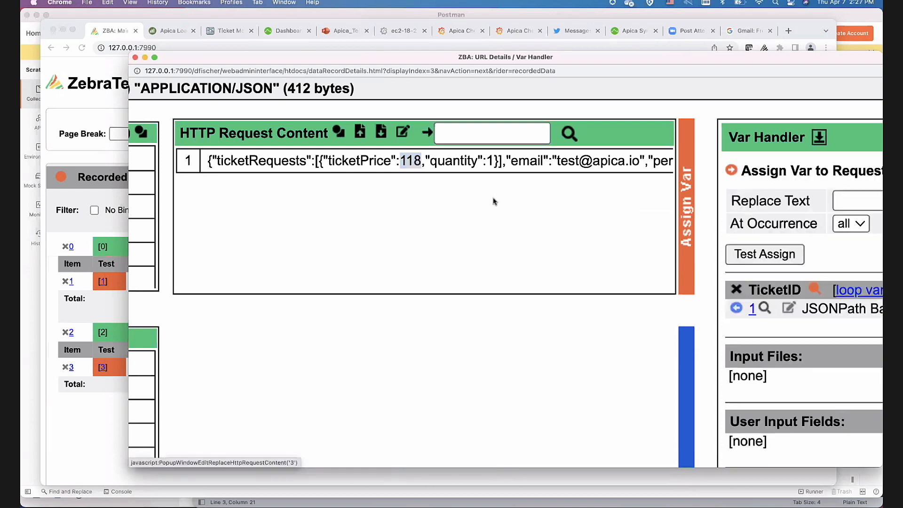
pyautogui.hscroll(3, 495, 202)
pyautogui.hscroll(5, 776, 145)
pyautogui.click(531, 256)
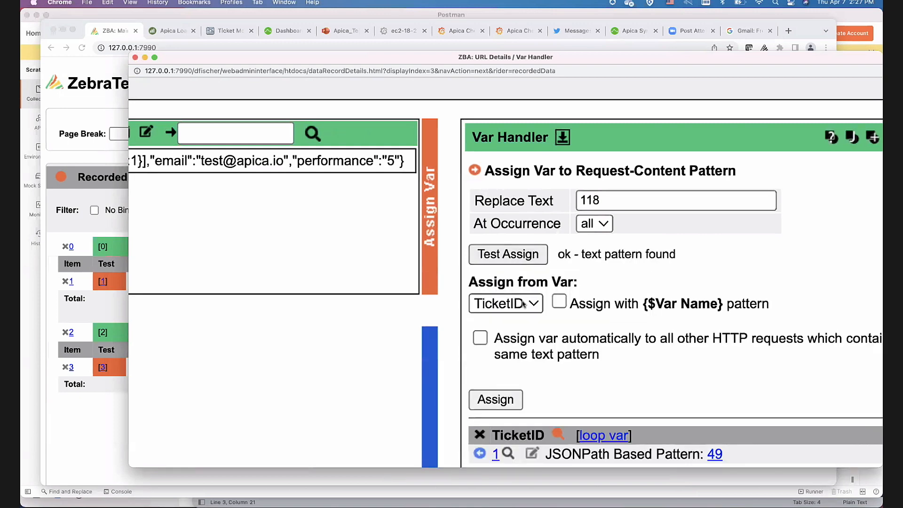
pyautogui.click(496, 400)
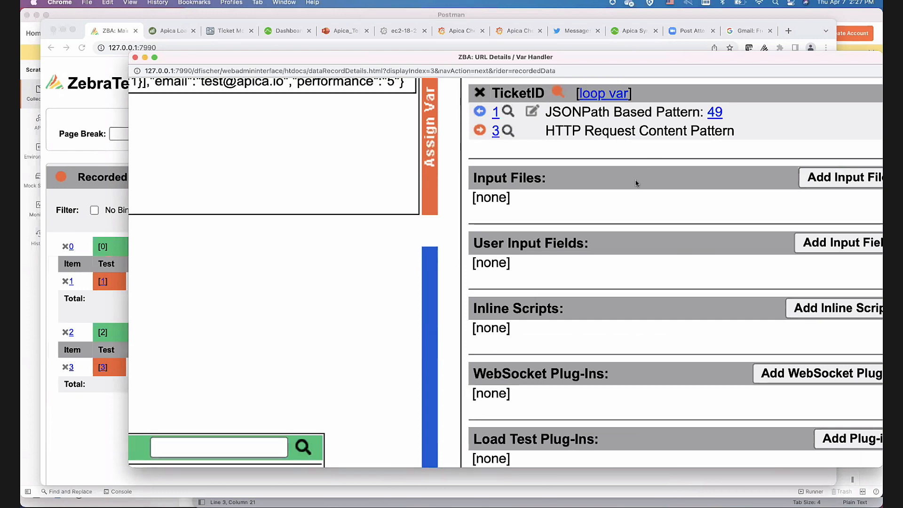
pyautogui.press('super+minus')
pyautogui.press('super+minus')
pyautogui.press('super+minus')
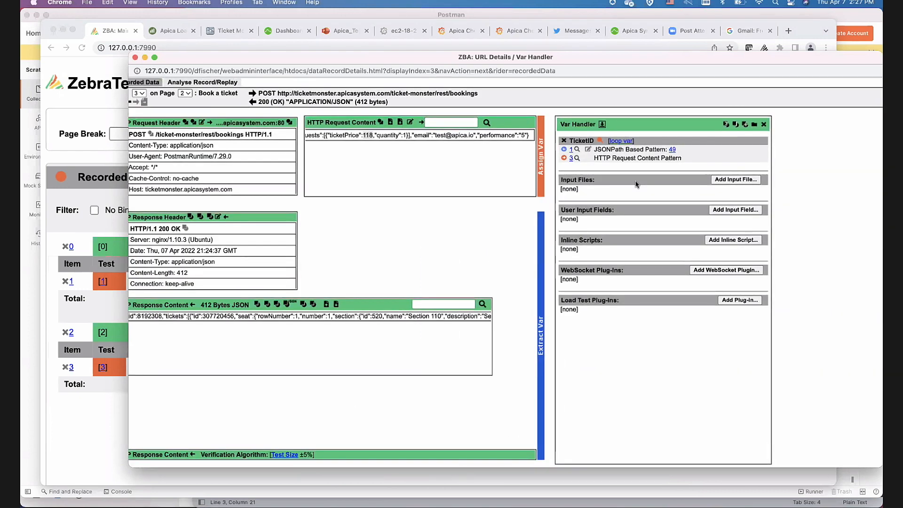
pyautogui.hscroll(-2, 489, 206)
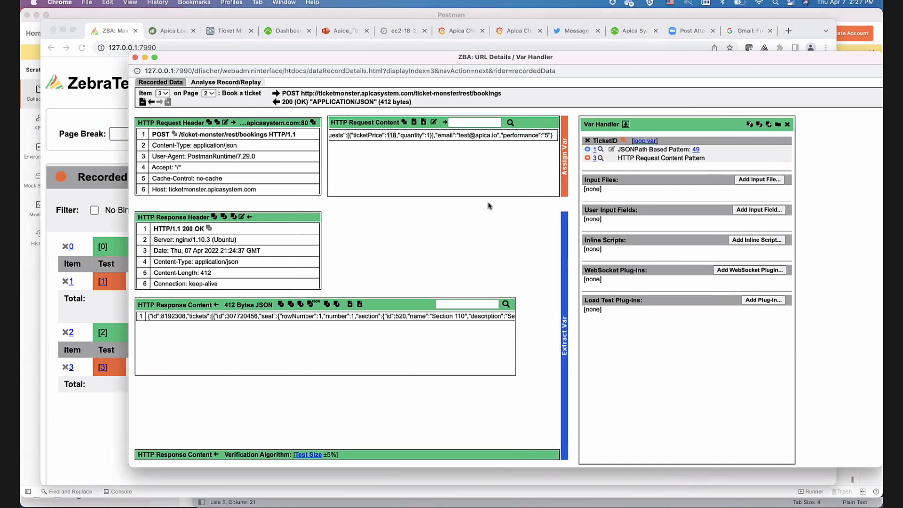
pyautogui.scroll(2, 478, 270)
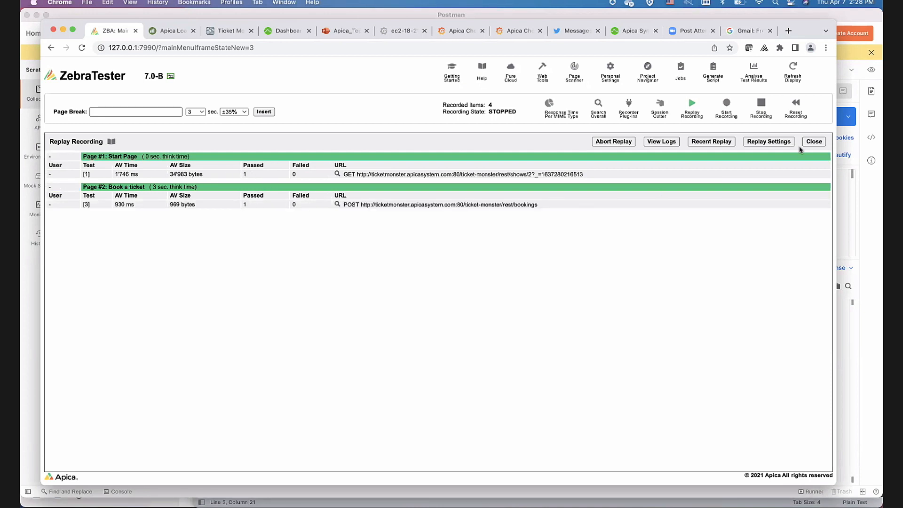
# Close the replay results and save the recorded session as TechfieldDay2 in the FieldDay folder
pyautogui.click(815, 143)
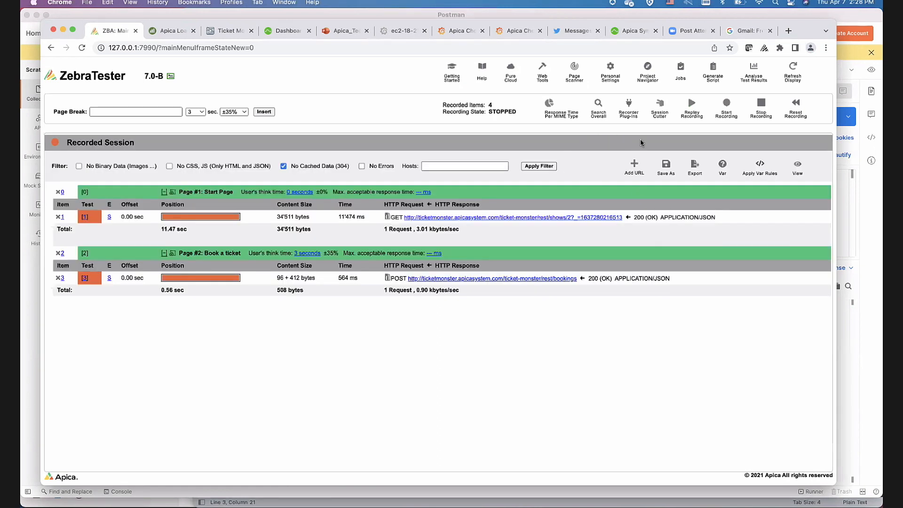
pyautogui.click(665, 166)
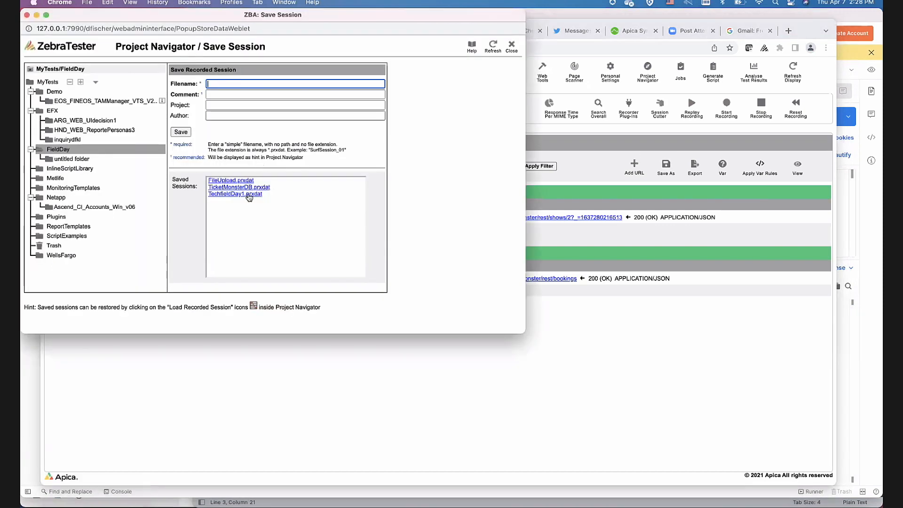
pyautogui.click(255, 84)
pyautogui.press('BackSpace')
pyautogui.write('2')
pyautogui.click(185, 132)
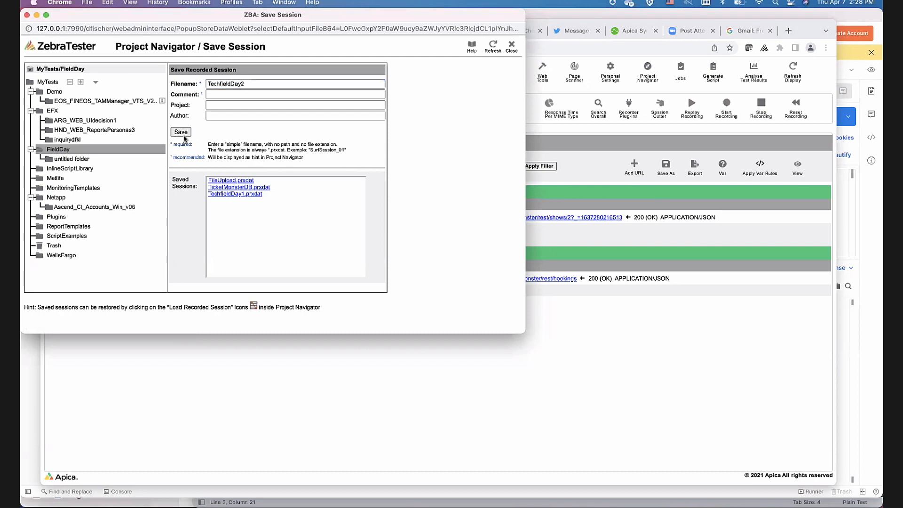
pyautogui.click(509, 47)
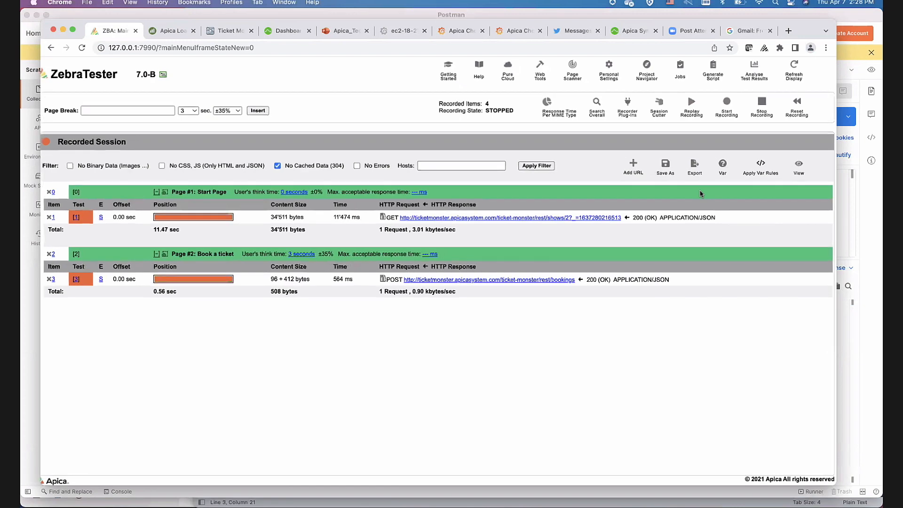
# Generate and compile the TechfieldDay2 load test script in the FieldDay folder with overwriting enabled, and close the resulting windows
pyautogui.scroll(3, 700, 193)
pyautogui.scroll(3, 709, 93)
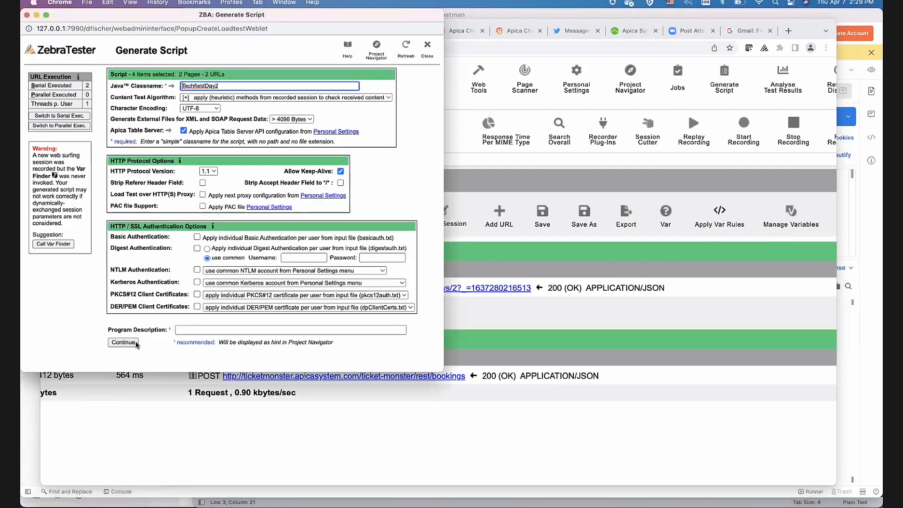
pyautogui.click(123, 343)
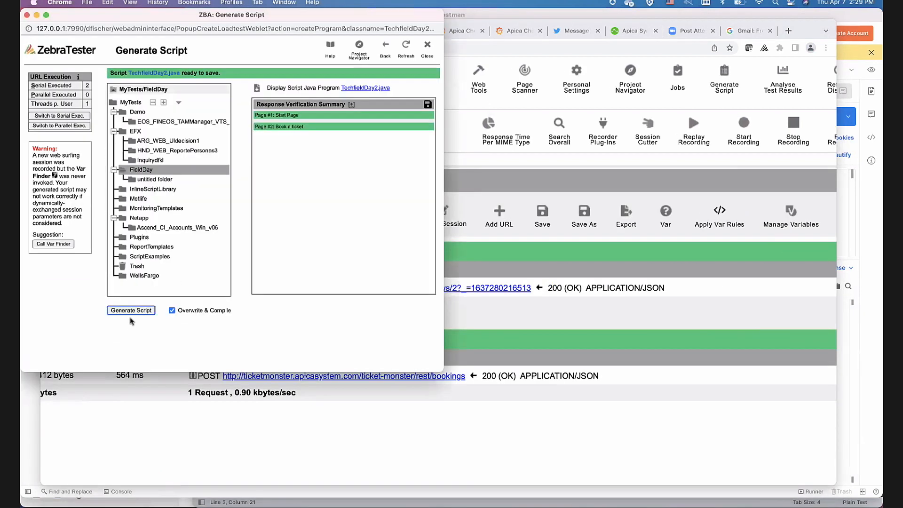
pyautogui.click(131, 311)
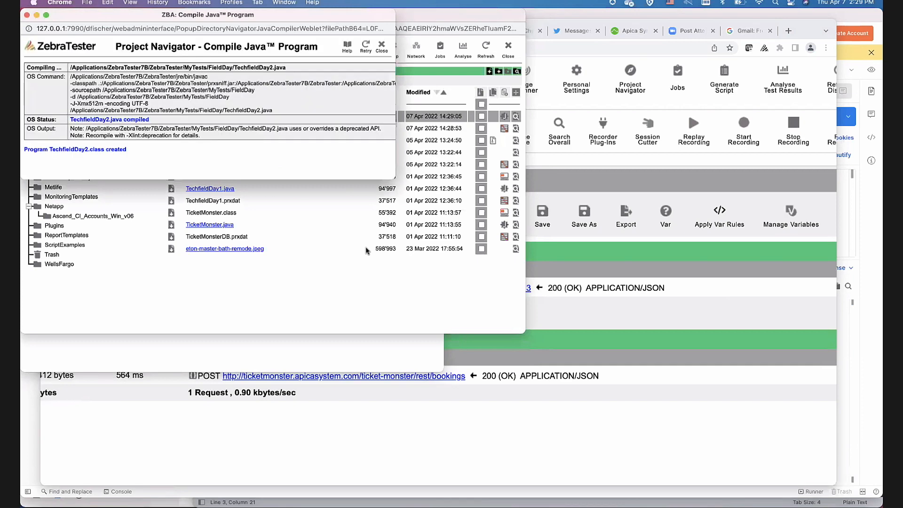
pyautogui.click(482, 48)
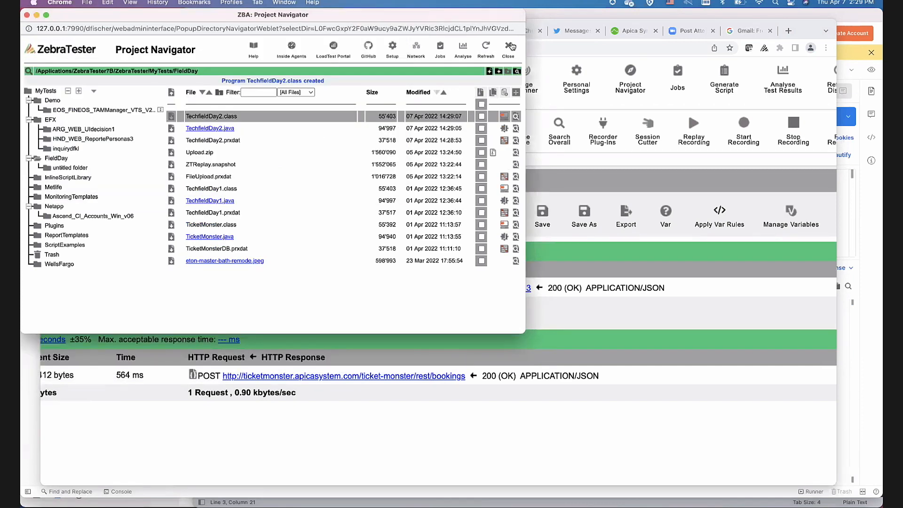
pyautogui.click(512, 46)
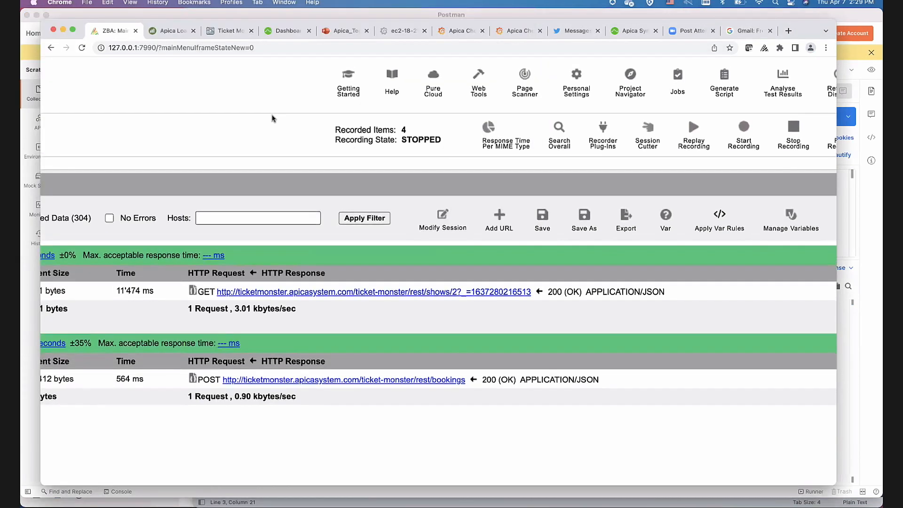
# Switch to the Apica LoadTest portal and start a new load test, logging in with the prefilled credentials
pyautogui.click(172, 32)
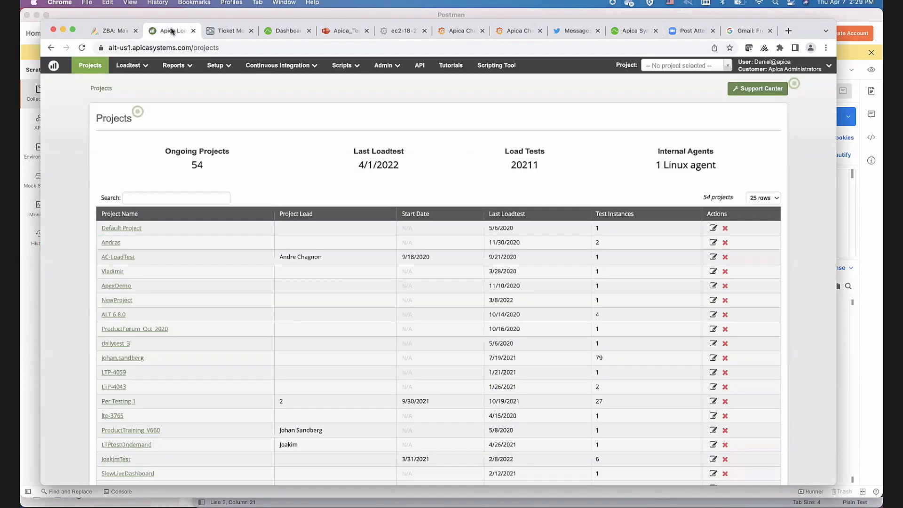
pyautogui.click(218, 65)
pyautogui.moveTo(282, 99)
pyautogui.click(138, 67)
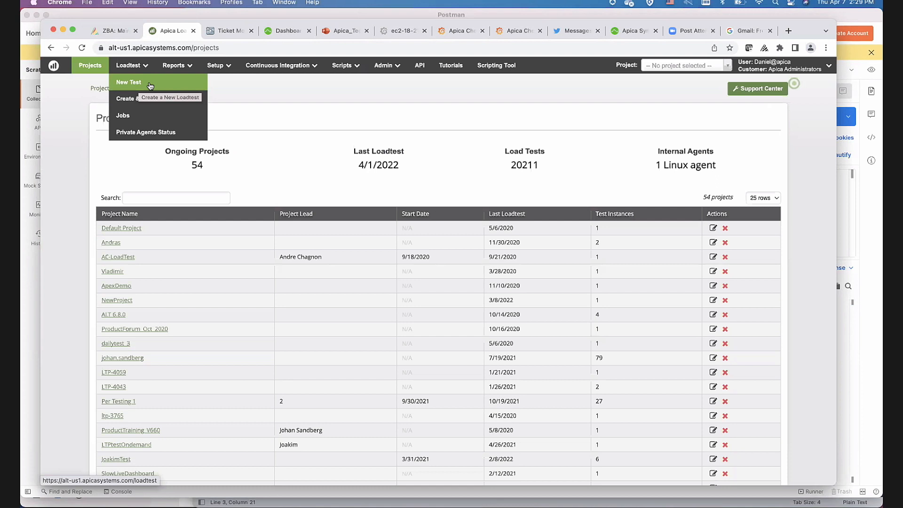
pyautogui.click(150, 85)
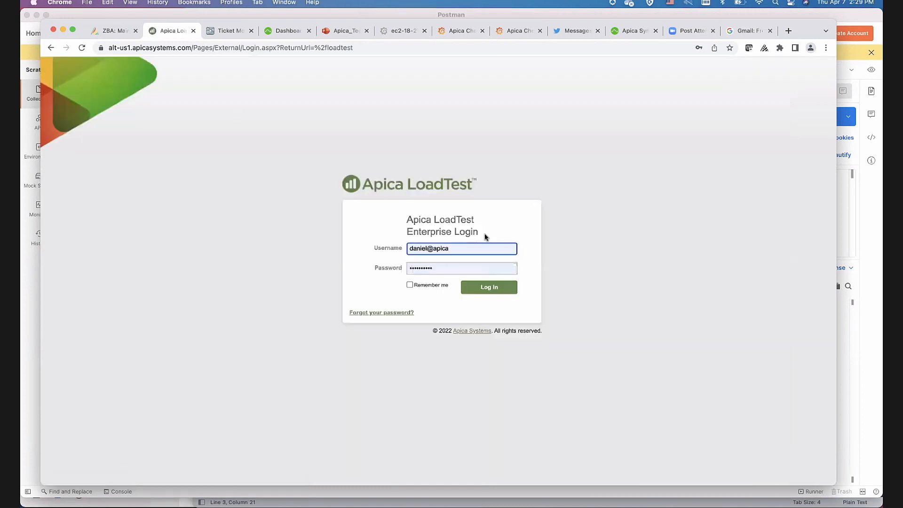
pyautogui.click(508, 292)
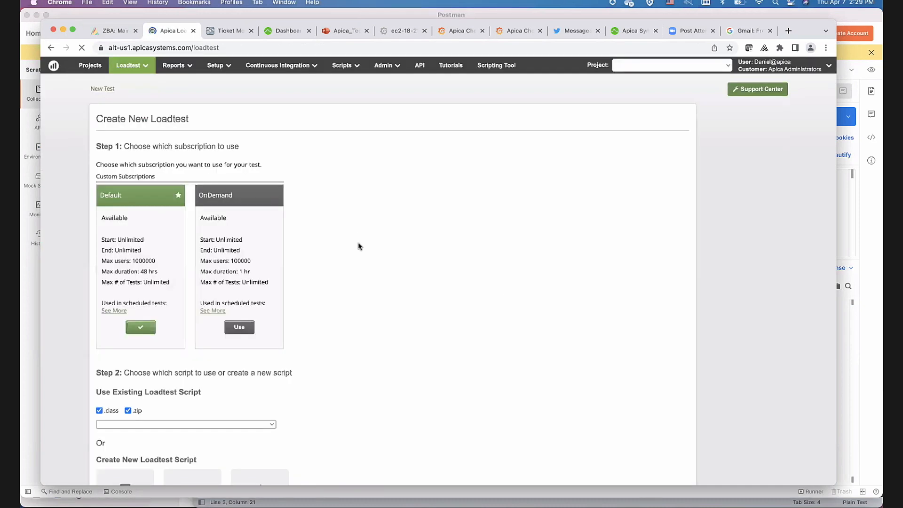
# Search the existing load test scripts for "tech" and choose TechfieldDay1.class for the new test
pyautogui.scroll(-3, 359, 246)
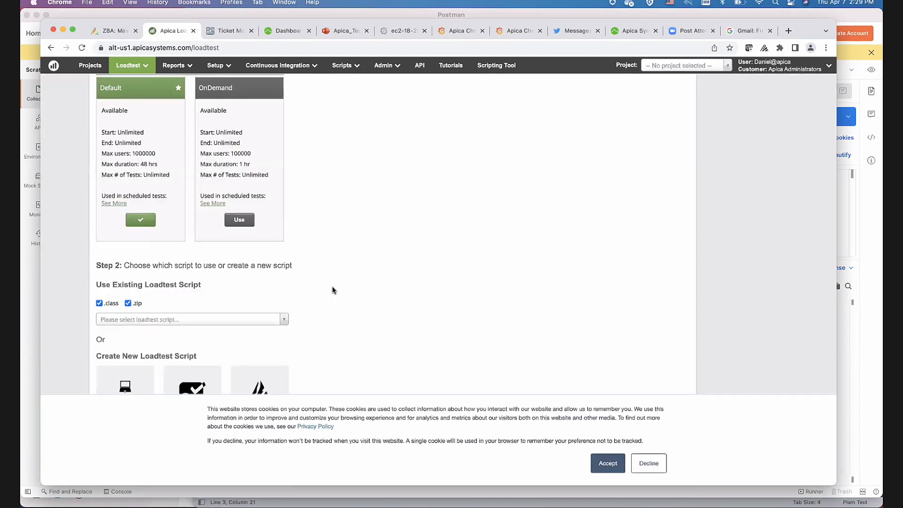
pyautogui.click(282, 320)
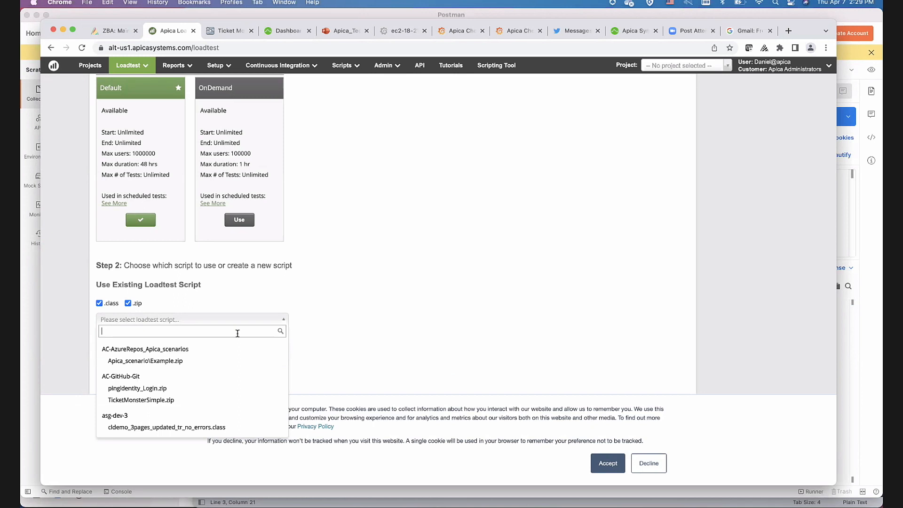
pyautogui.write('tech')
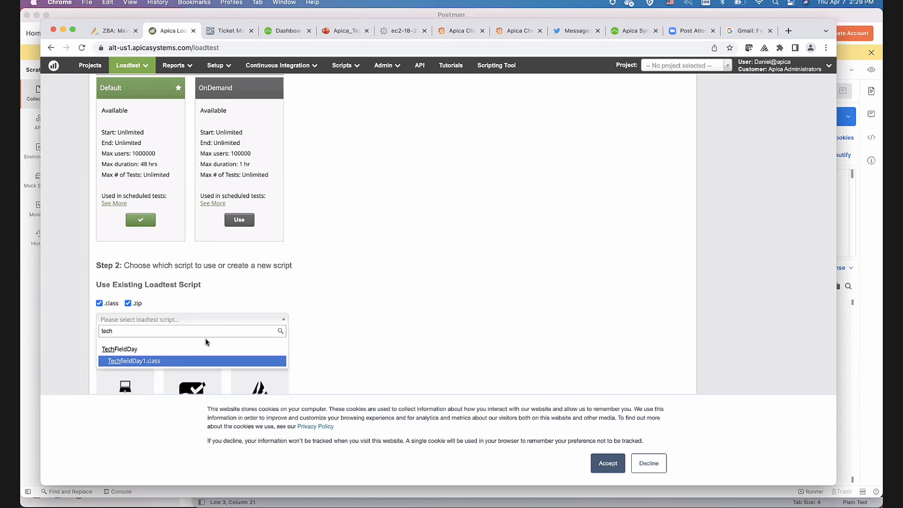
pyautogui.click(146, 362)
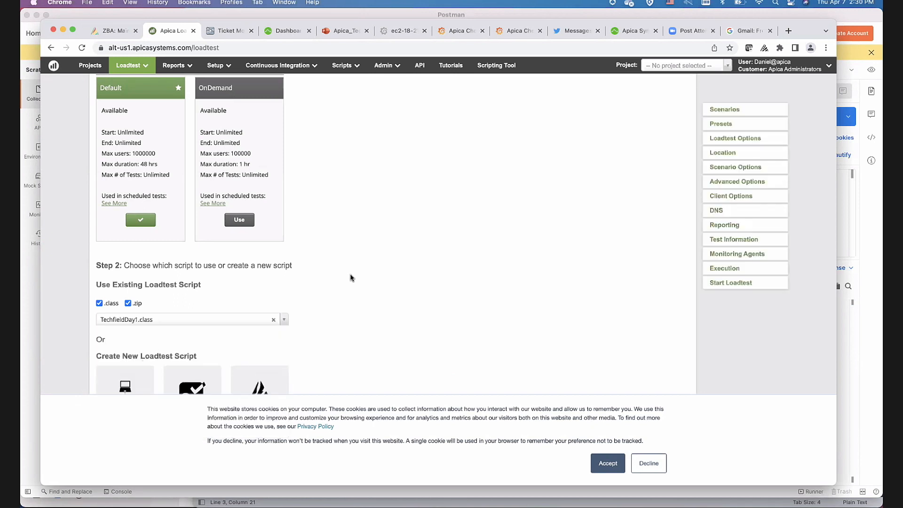
# Set the number of users for the load test to 10
pyautogui.scroll(-5, 352, 283)
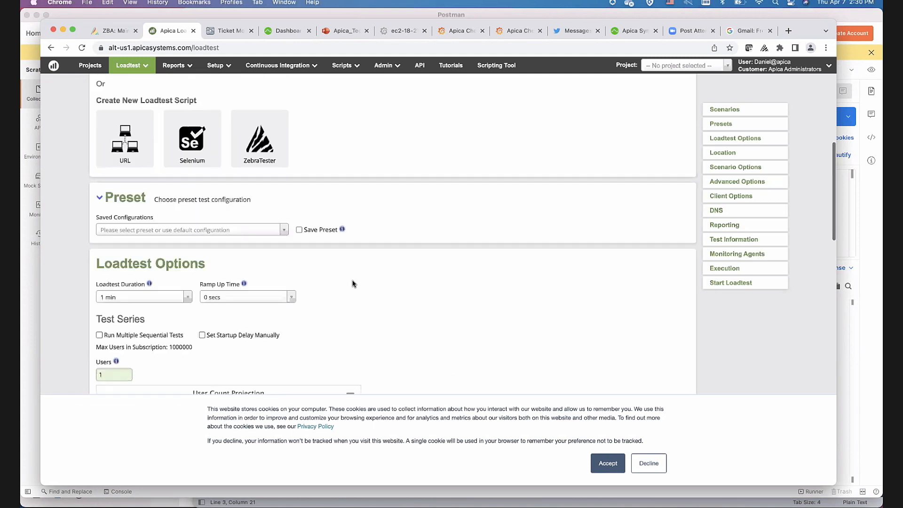
pyautogui.scroll(-2, 353, 284)
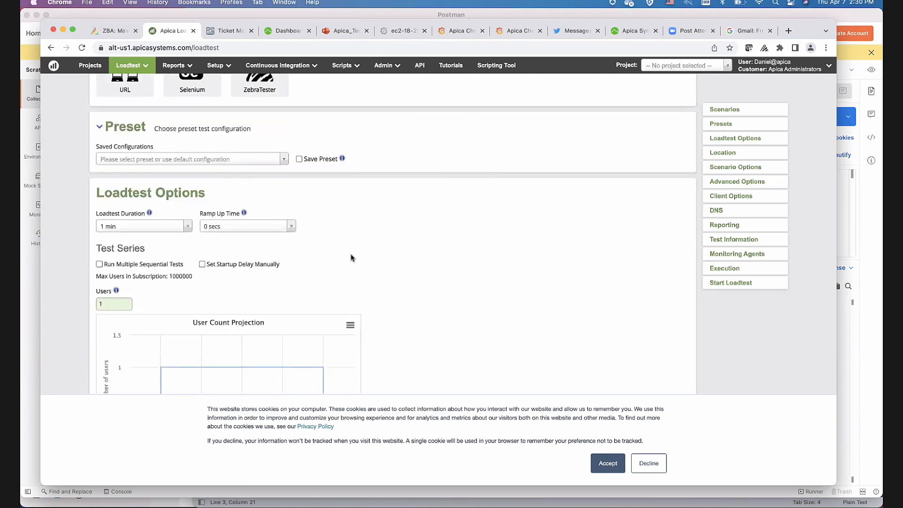
pyautogui.scroll(-2, 393, 277)
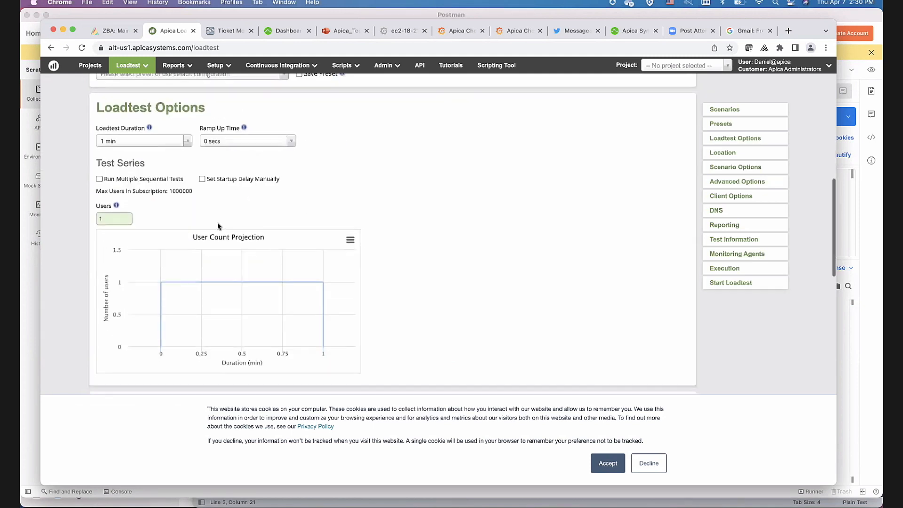
pyautogui.click(119, 218)
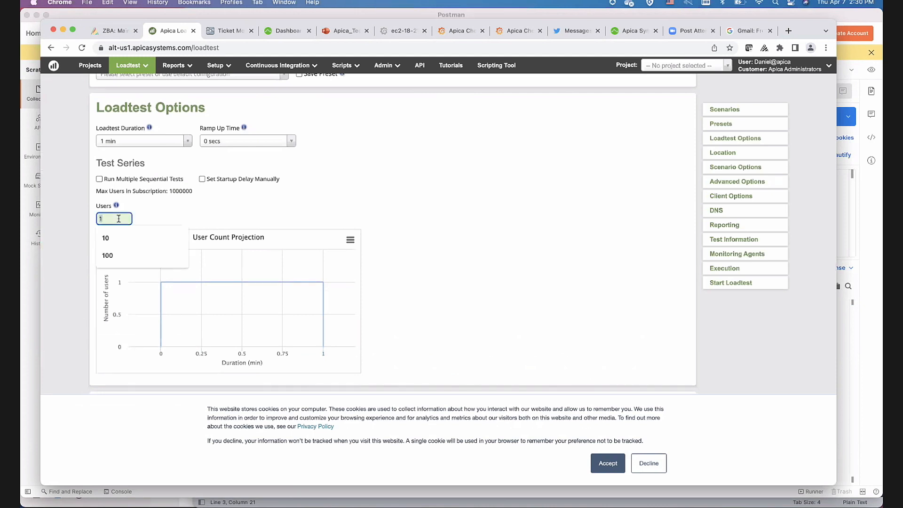
pyautogui.write('10')
pyautogui.click(192, 205)
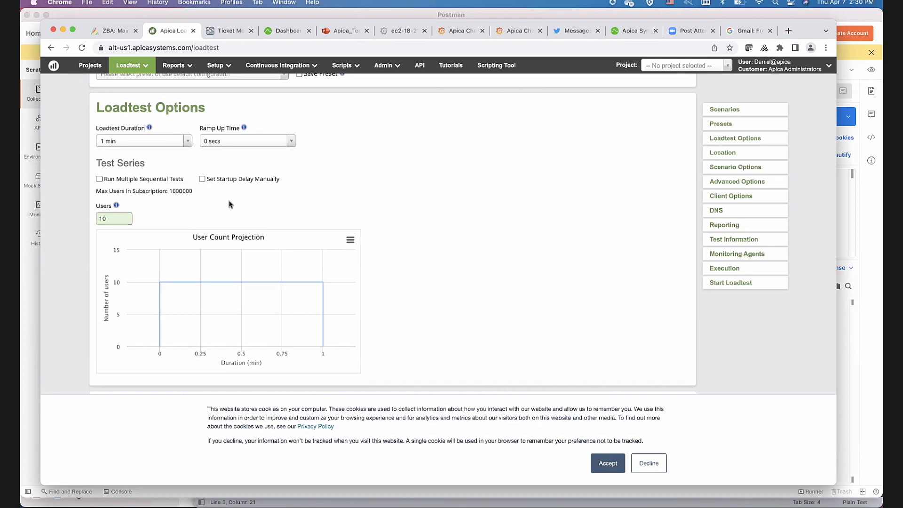
# Enable running multiple sequential tests and set the second test's users to 20
pyautogui.click(100, 179)
pyautogui.click(389, 217)
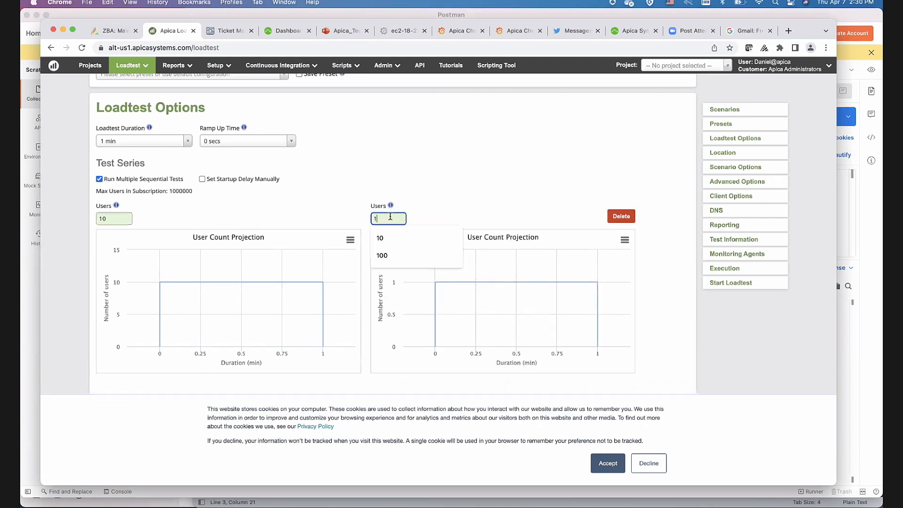
pyautogui.write('1')
pyautogui.click(394, 238)
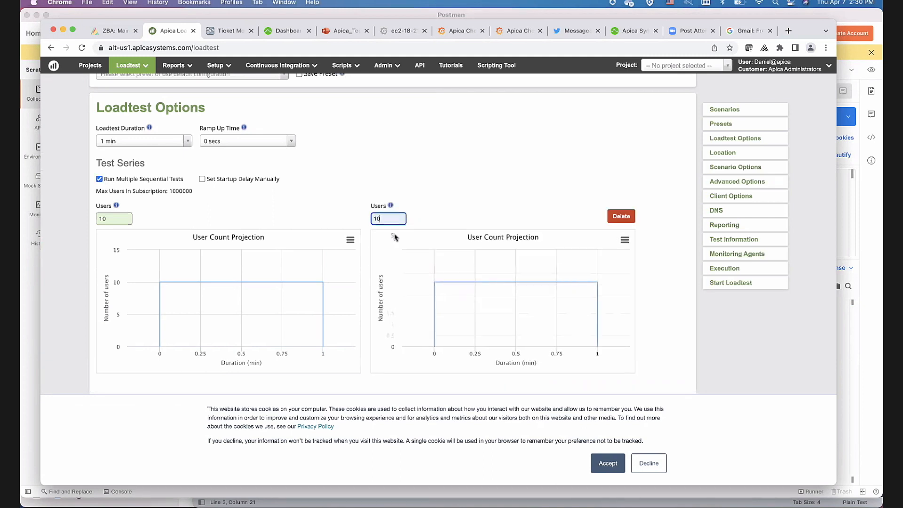
pyautogui.doubleClick(391, 222)
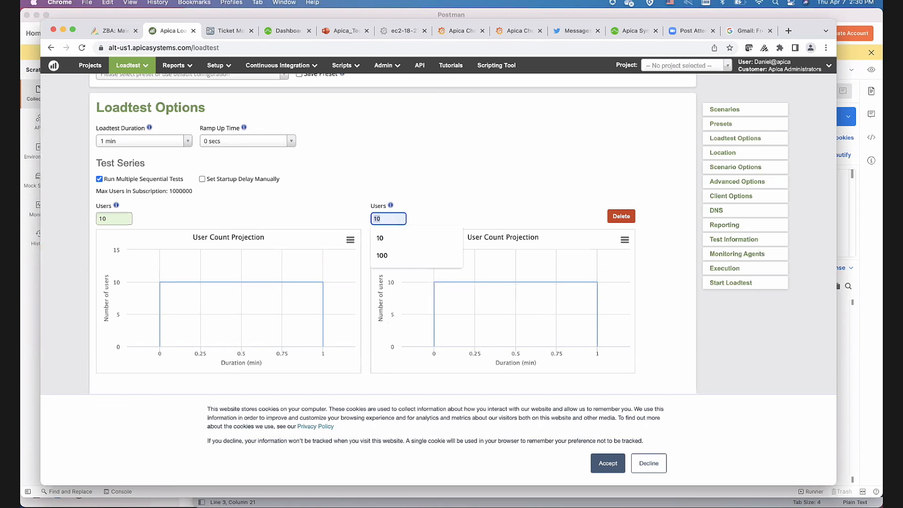
pyautogui.write('20')
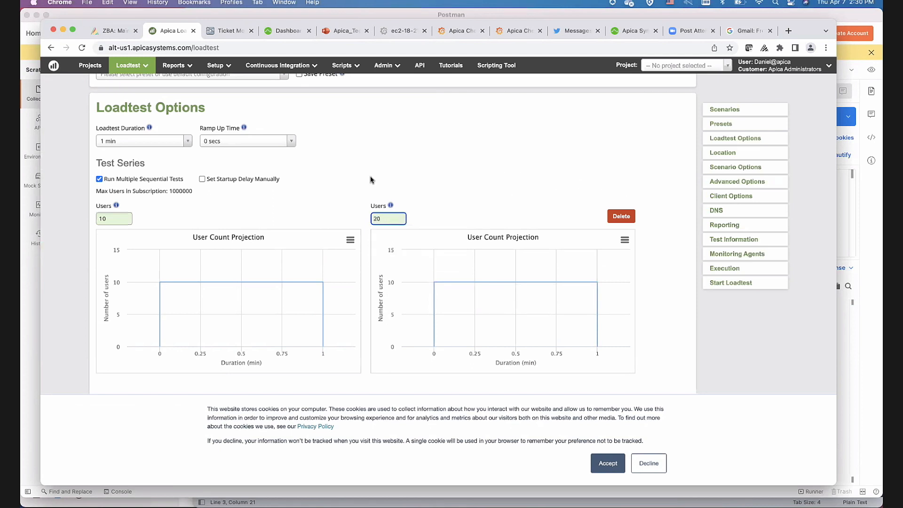
# Set the load test duration to 2 mins and the ramp up time to 30 secs
pyautogui.click(162, 144)
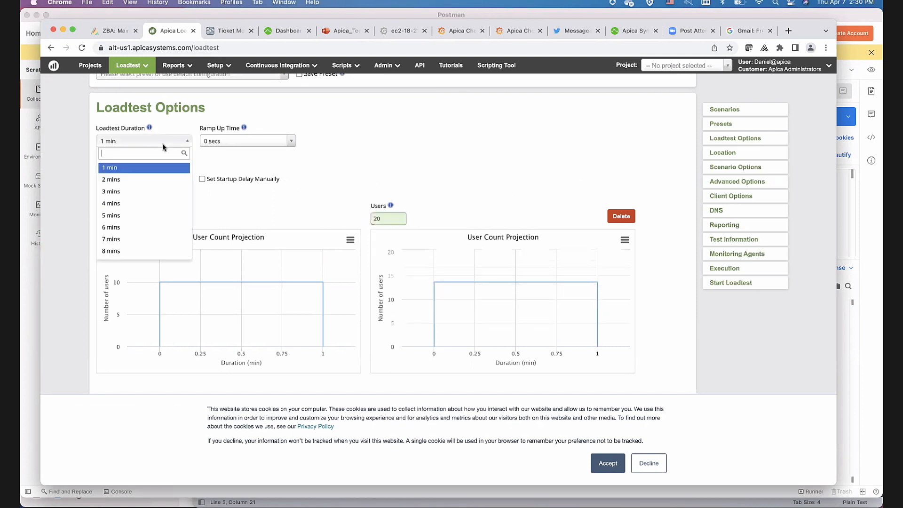
pyautogui.click(141, 178)
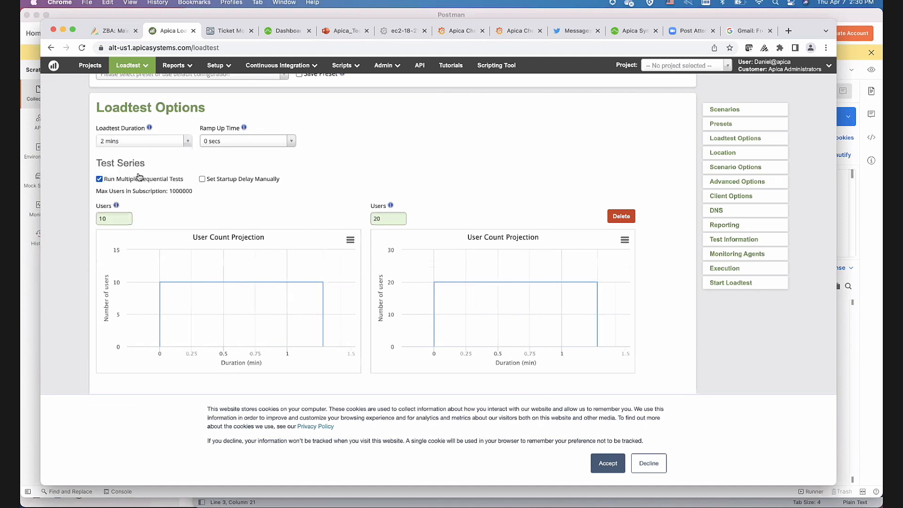
pyautogui.click(251, 142)
pyautogui.scroll(-3, 255, 217)
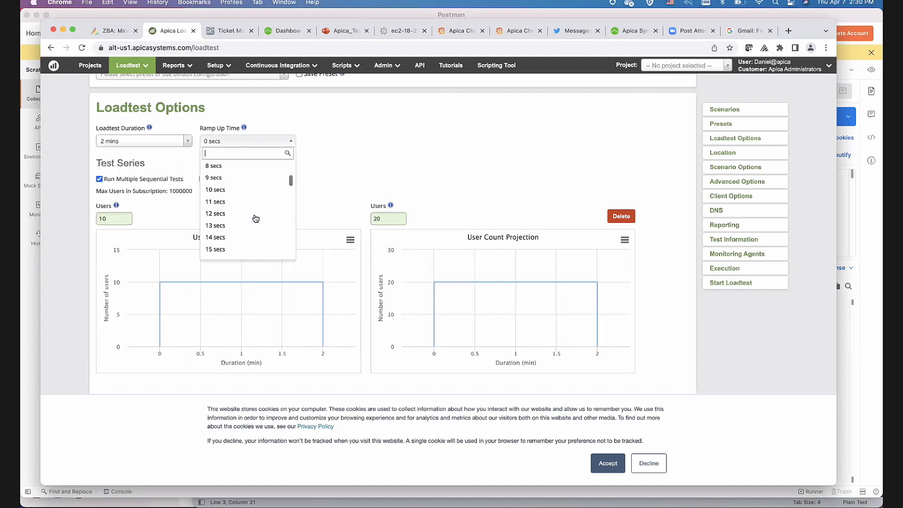
pyautogui.scroll(-5, 255, 218)
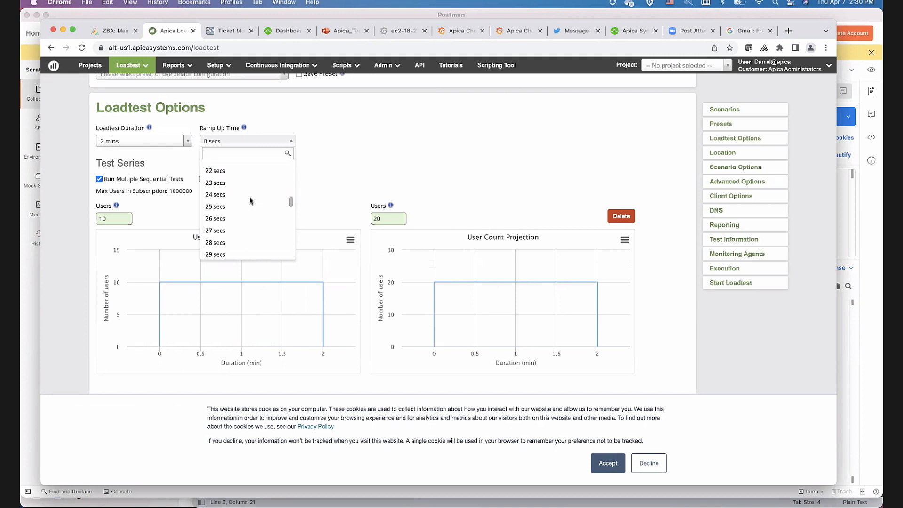
pyautogui.scroll(-1, 251, 201)
pyautogui.click(250, 230)
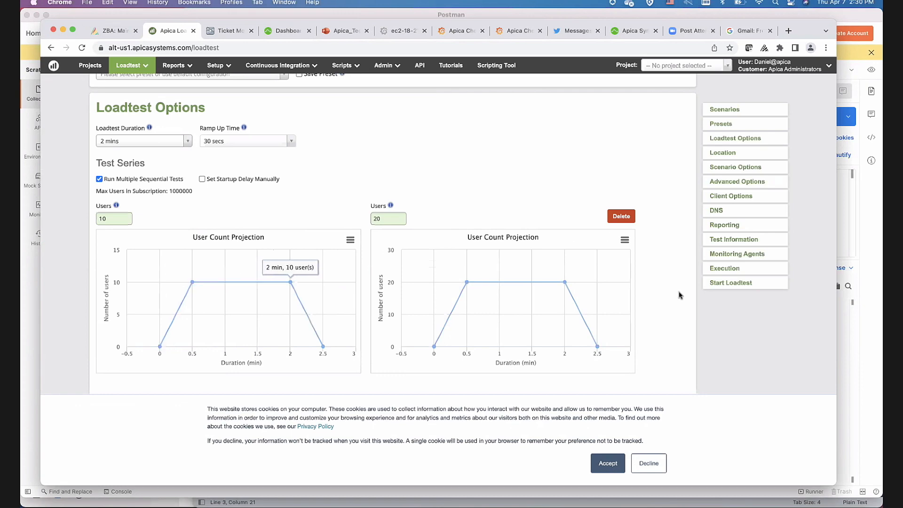
# Search the custom location clusters for "tech" and close the list without choosing one
pyautogui.scroll(-5, 678, 296)
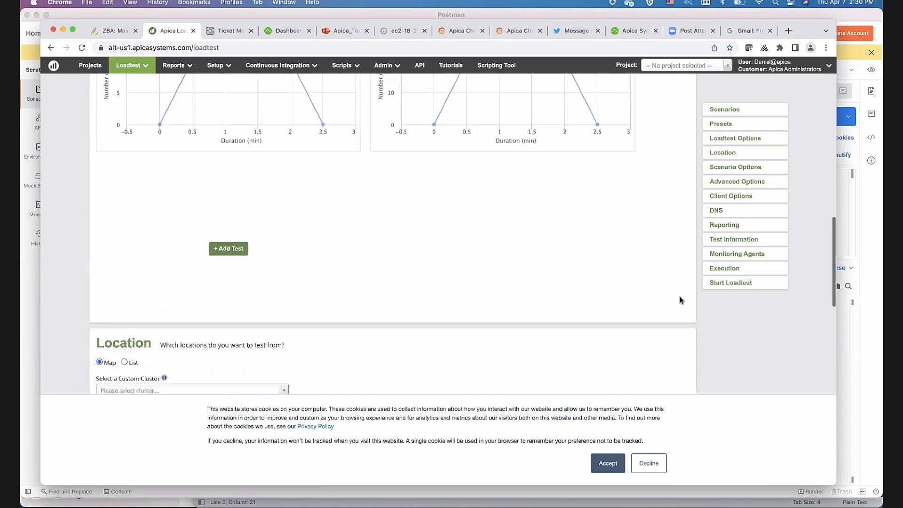
pyautogui.scroll(-8, 611, 277)
pyautogui.scroll(3, 502, 214)
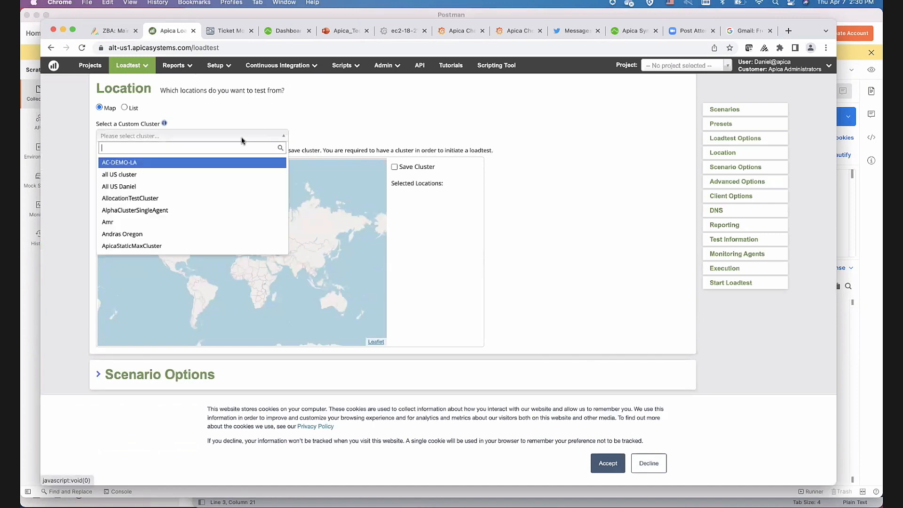
pyautogui.click(241, 140)
pyautogui.write('tech')
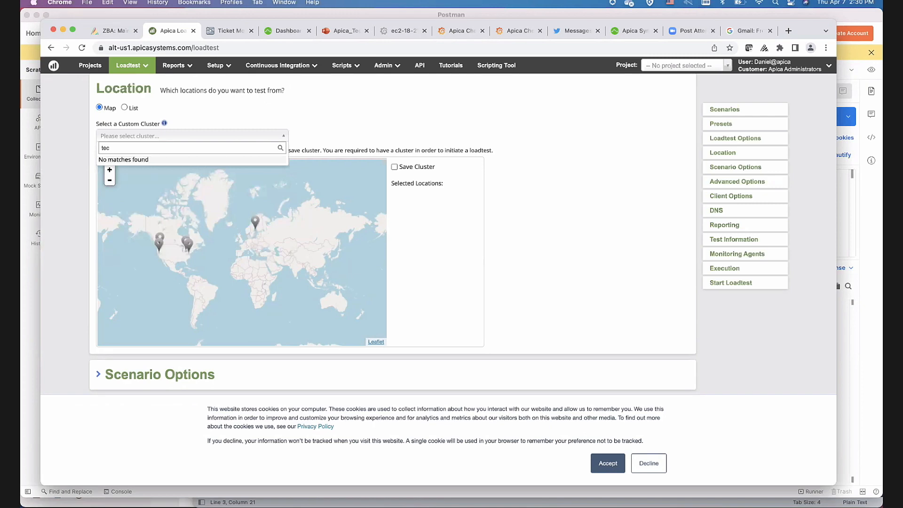
pyautogui.press('BackSpace')
pyautogui.click(216, 122)
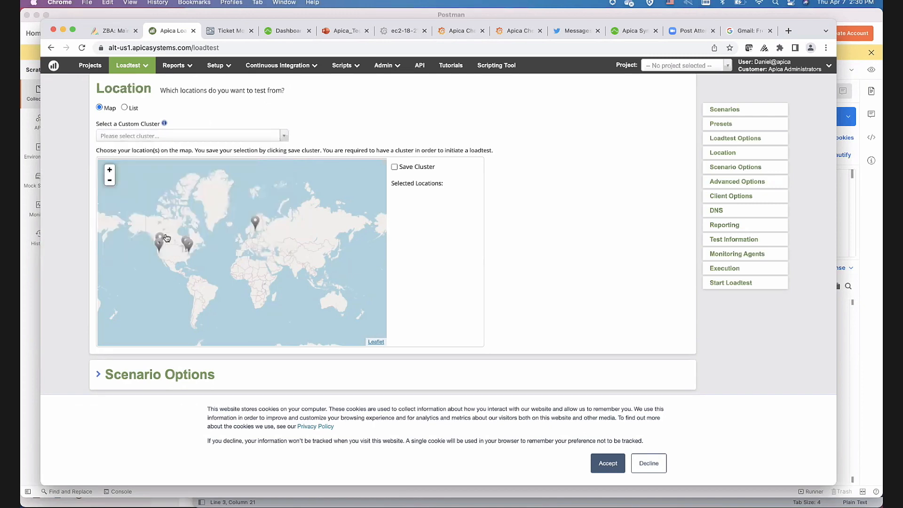
# Choose the North-California (Amazon) and Virginia (Amazon) locations and save them as a new cluster named TechfieldDay
pyautogui.click(160, 247)
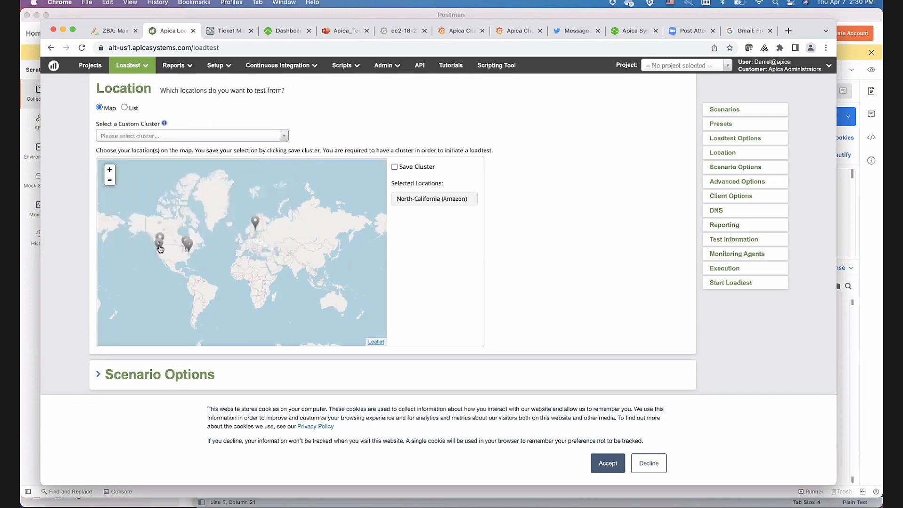
pyautogui.click(190, 247)
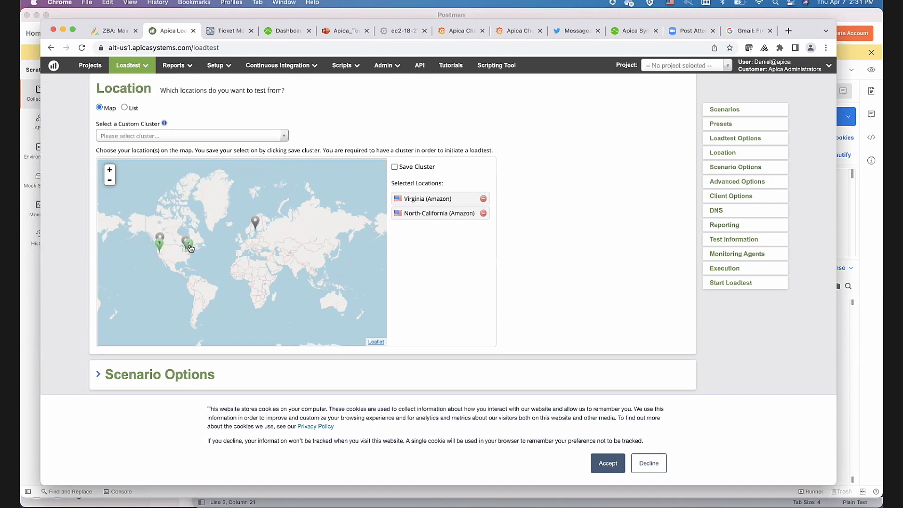
pyautogui.click(395, 167)
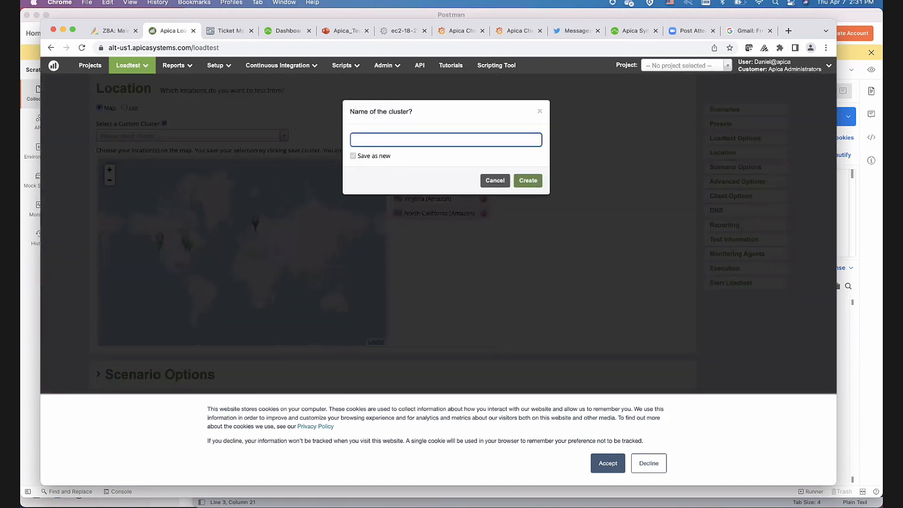
pyautogui.write('TechfieldDay')
pyautogui.click(537, 181)
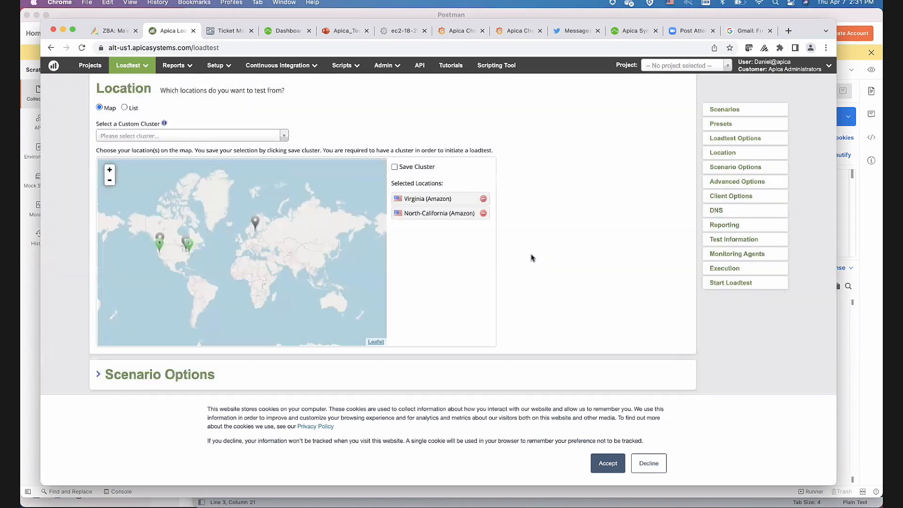
# Expand the Scenario Options and Advanced Options to review the response time percentiles and the loop, pacing and timeout settings
pyautogui.scroll(-2, 532, 258)
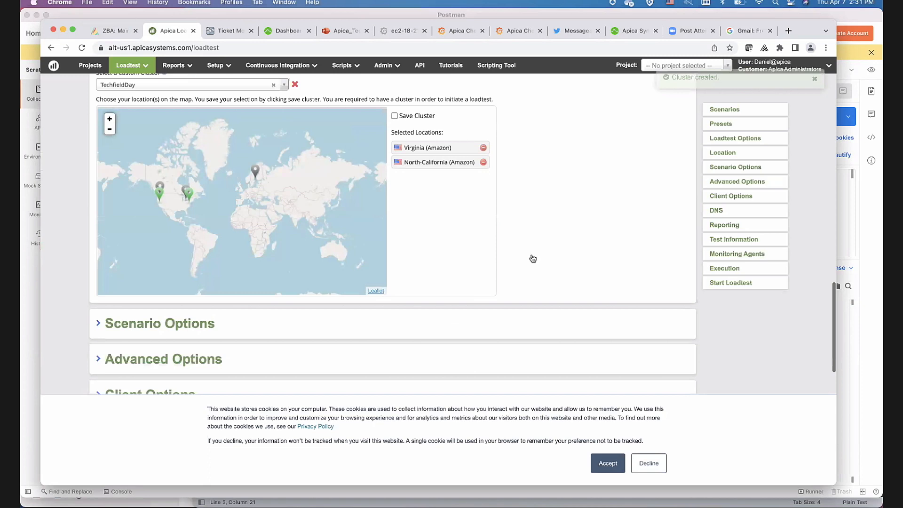
pyautogui.scroll(-5, 532, 258)
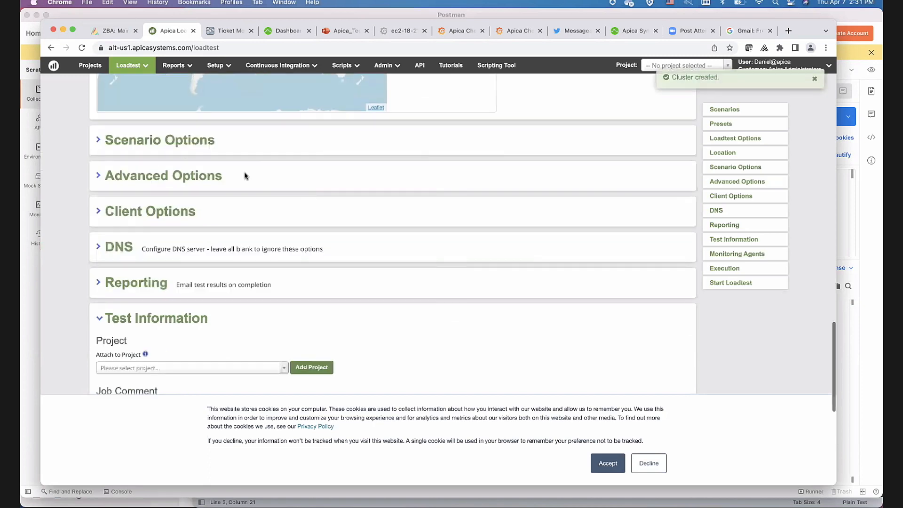
pyautogui.click(197, 147)
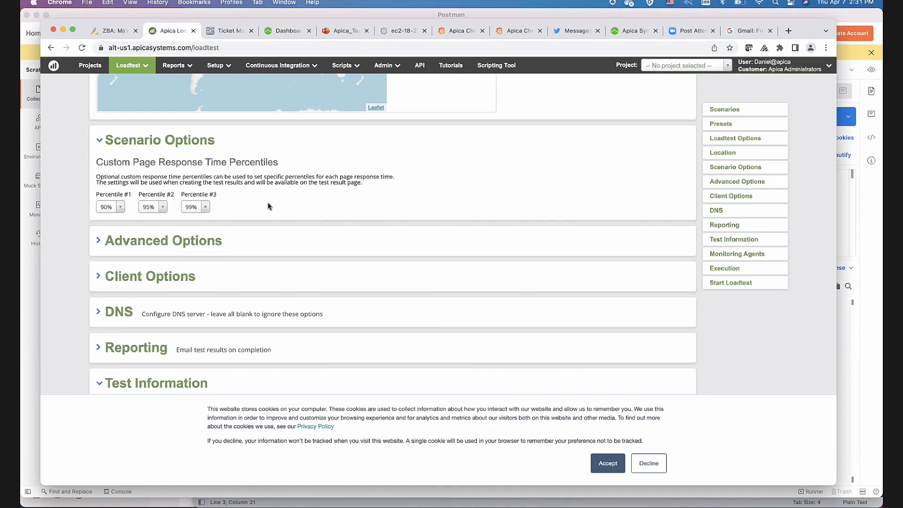
pyautogui.scroll(-2, 268, 206)
pyautogui.click(202, 187)
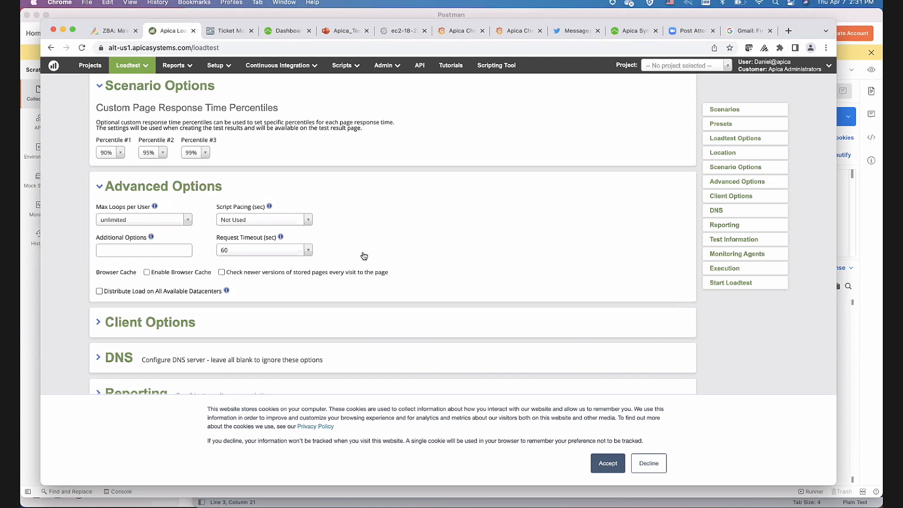
# Search the projects for "tech" and attach the load test to the TechFieldDay project
pyautogui.scroll(-5, 330, 235)
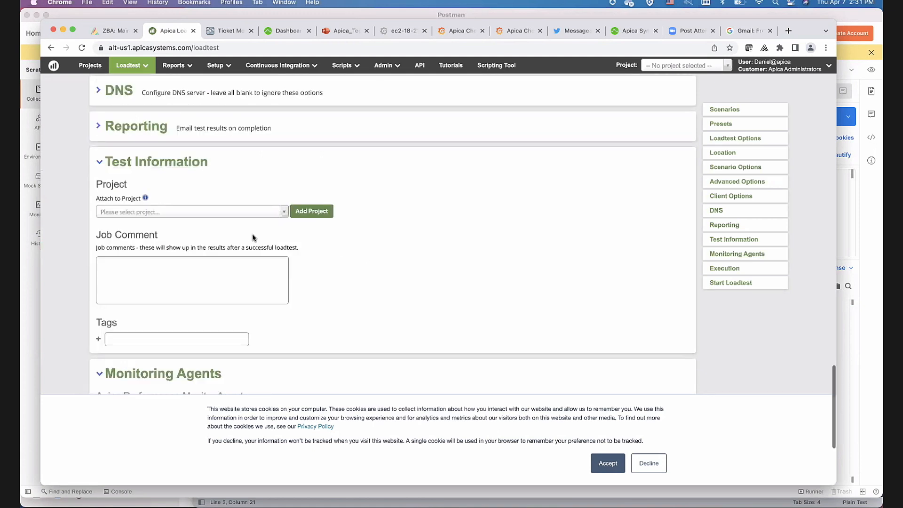
pyautogui.click(234, 214)
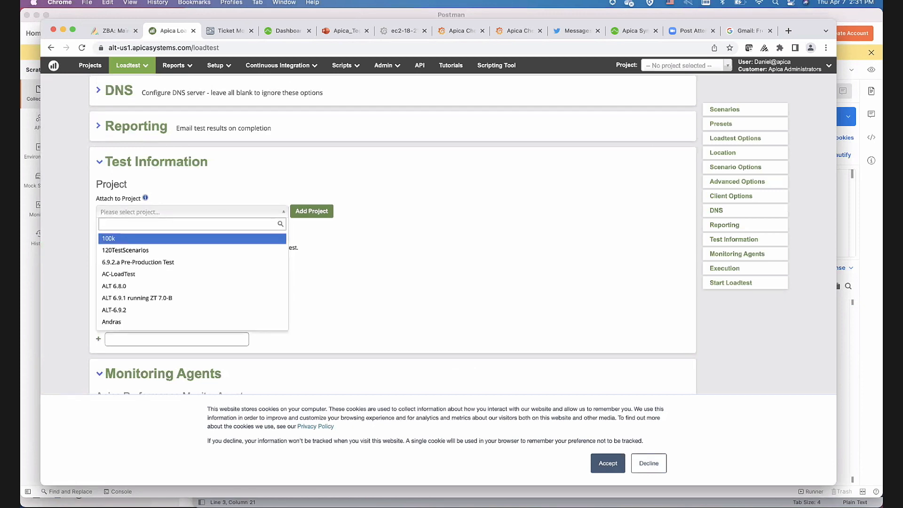
pyautogui.write('tech')
pyautogui.click(117, 239)
# Attach the load test to a new test instance named Test3
pyautogui.click(216, 248)
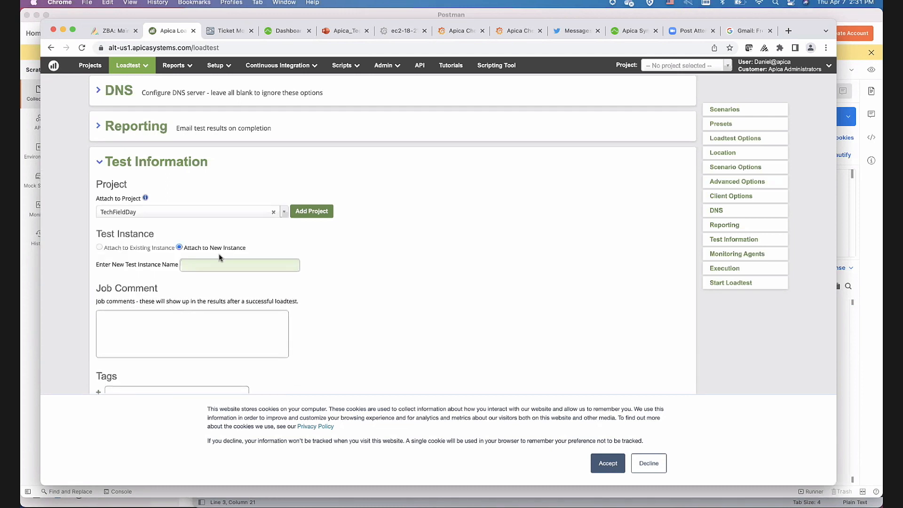
pyautogui.click(215, 265)
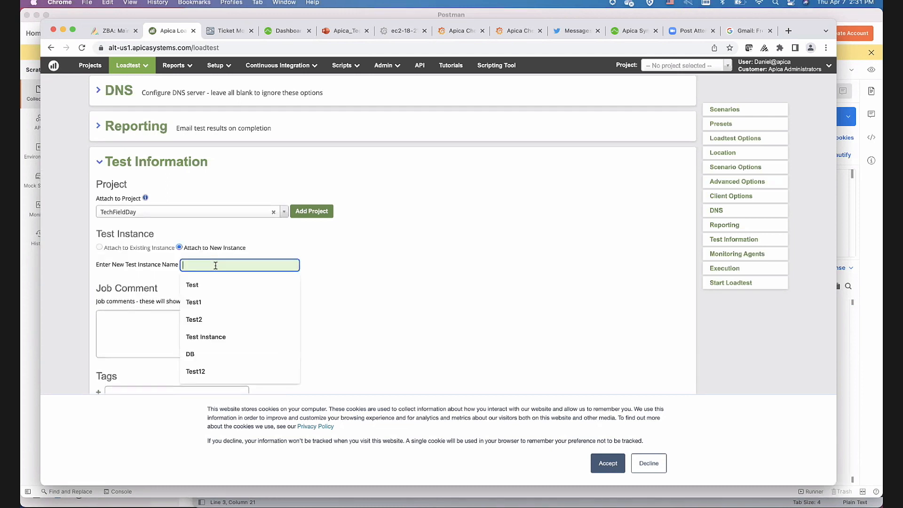
pyautogui.click(219, 318)
pyautogui.press('BackSpace')
pyautogui.write('3')
pyautogui.click(377, 303)
# Accept the website's cookies and initiate the configured load test
pyautogui.scroll(-3, 377, 301)
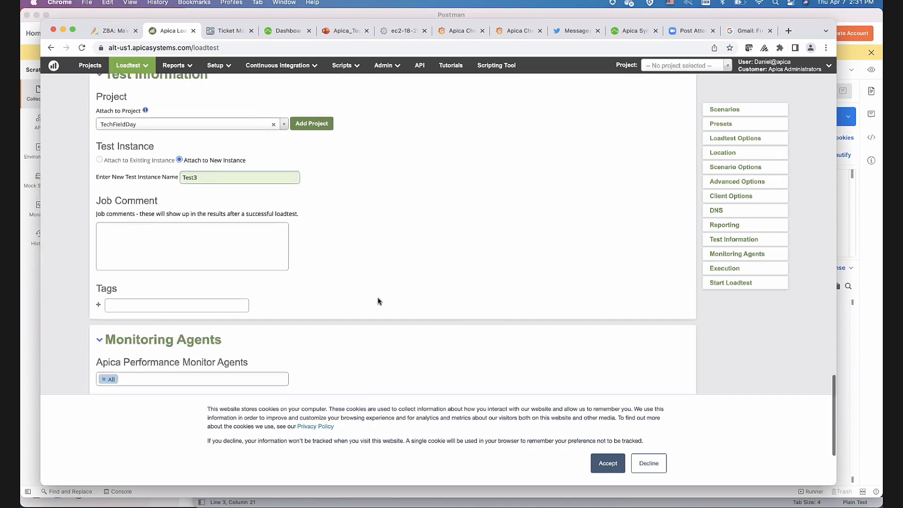
pyautogui.scroll(-3, 378, 301)
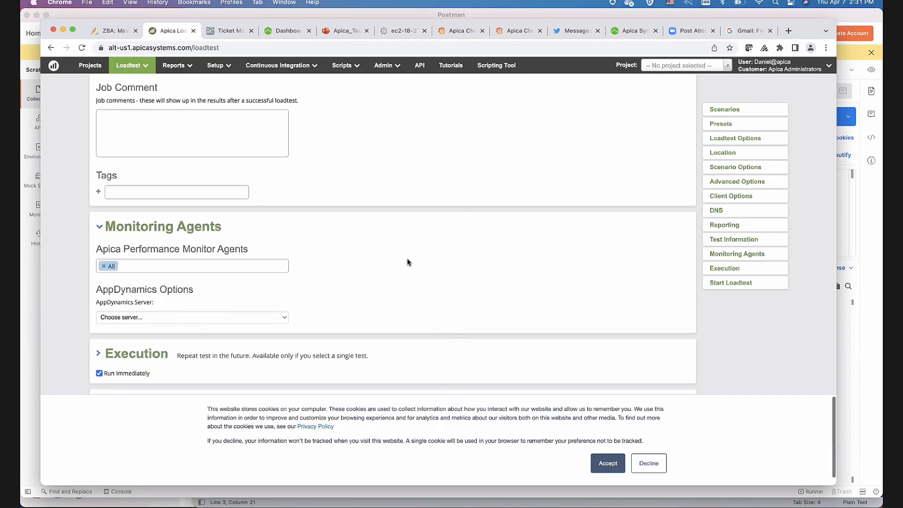
pyautogui.scroll(-1, 408, 261)
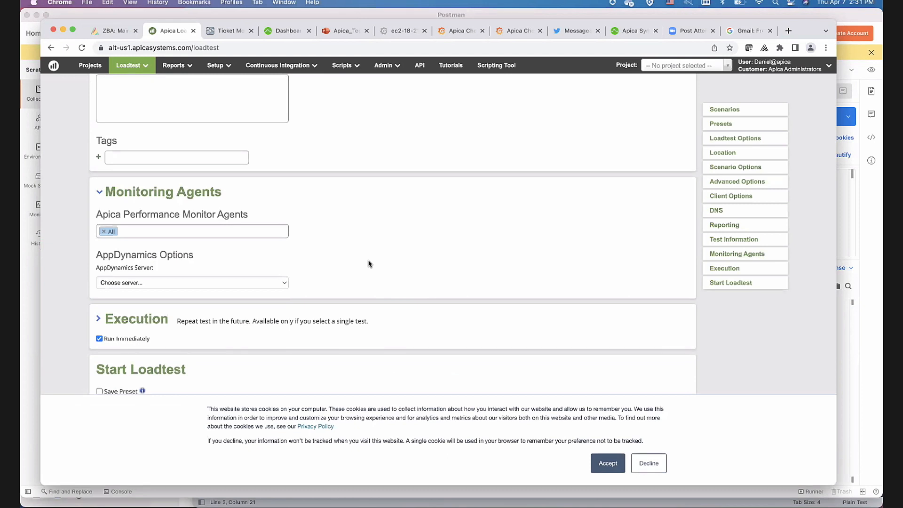
pyautogui.click(609, 462)
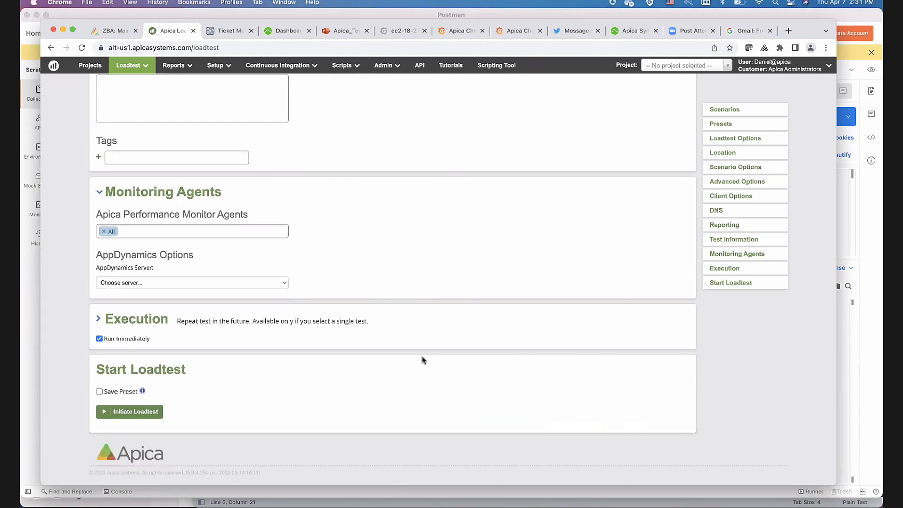
pyautogui.click(159, 415)
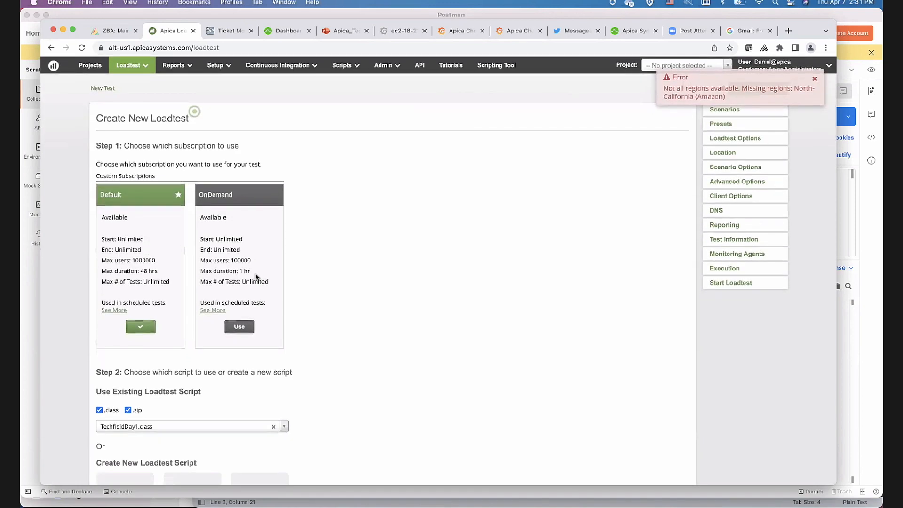
# Switch the load test to the OnDemand subscription and try to initiate it
pyautogui.click(250, 331)
pyautogui.scroll(-5, 441, 311)
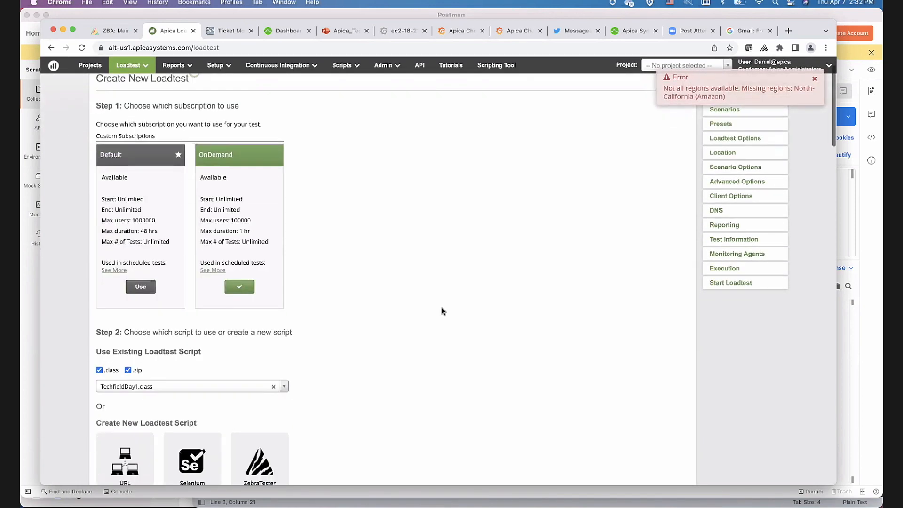
pyautogui.scroll(-4, 441, 311)
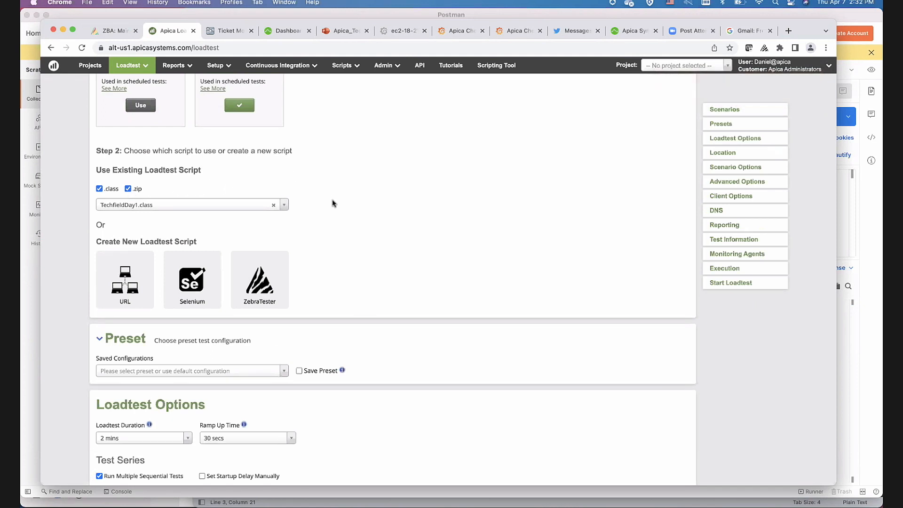
pyautogui.scroll(-5, 416, 277)
pyautogui.scroll(-2, 416, 277)
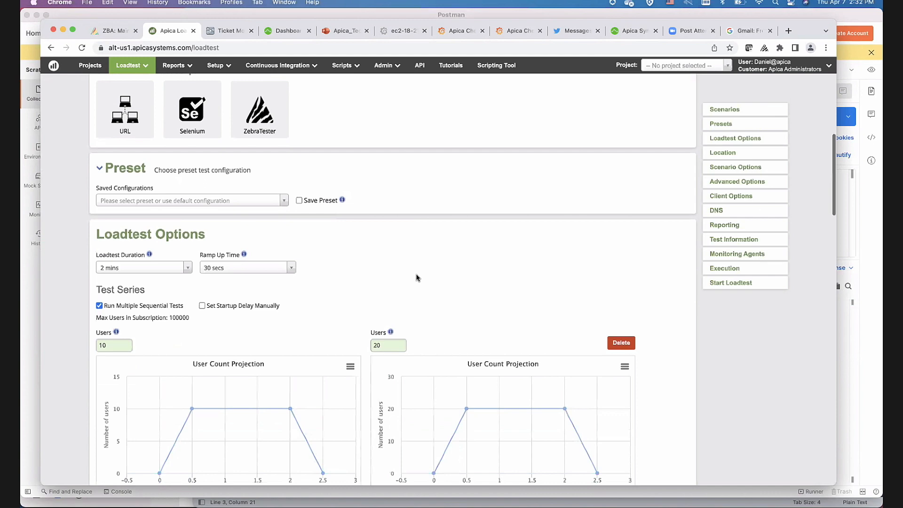
pyautogui.scroll(-15, 416, 277)
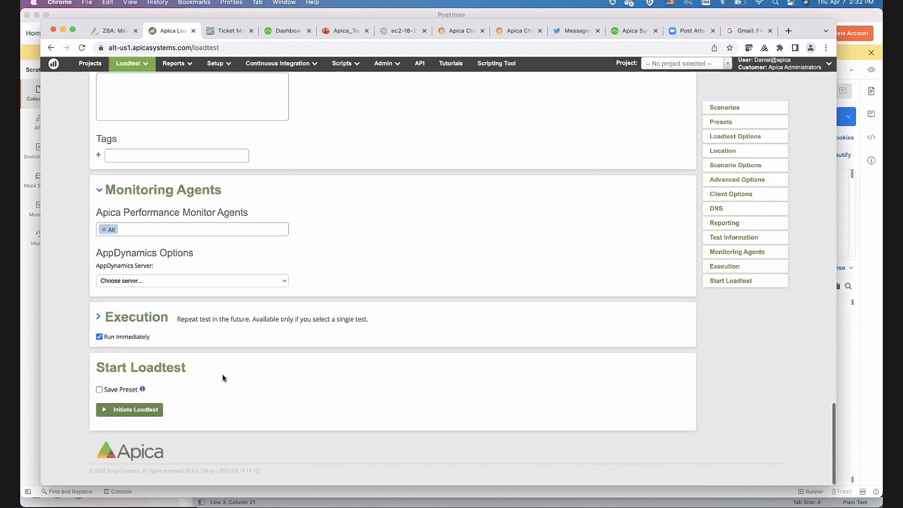
pyautogui.click(141, 412)
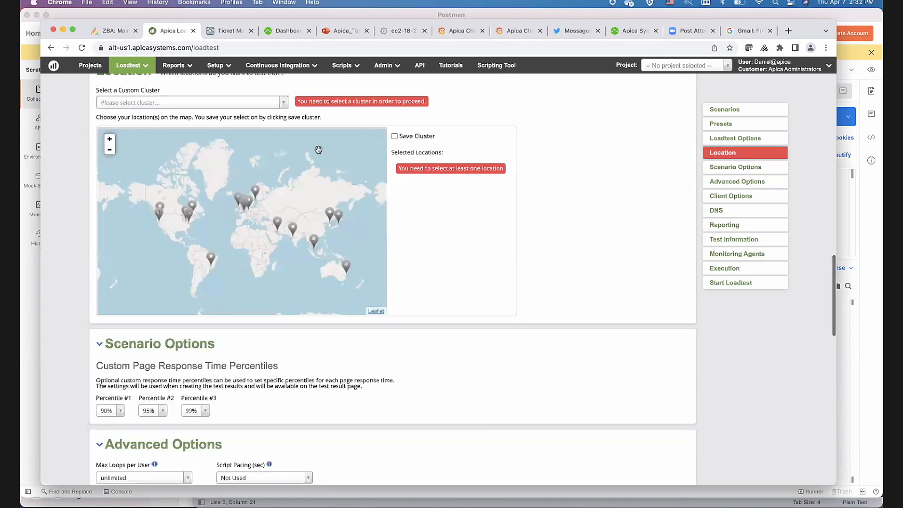
# Search the custom clusters for "tech", select TechFieldDay as the test location and initiate the load test
pyautogui.click(192, 102)
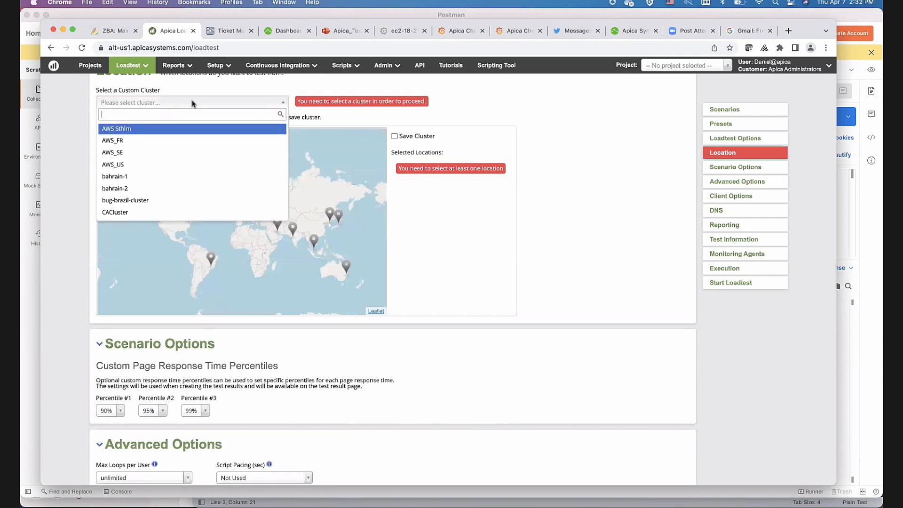
pyautogui.write('tech')
pyautogui.press('Return')
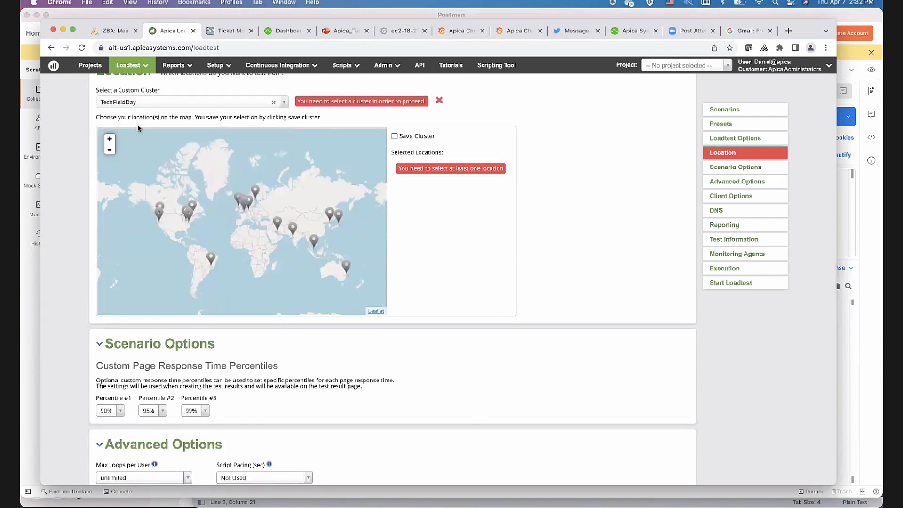
pyautogui.scroll(-20, 507, 291)
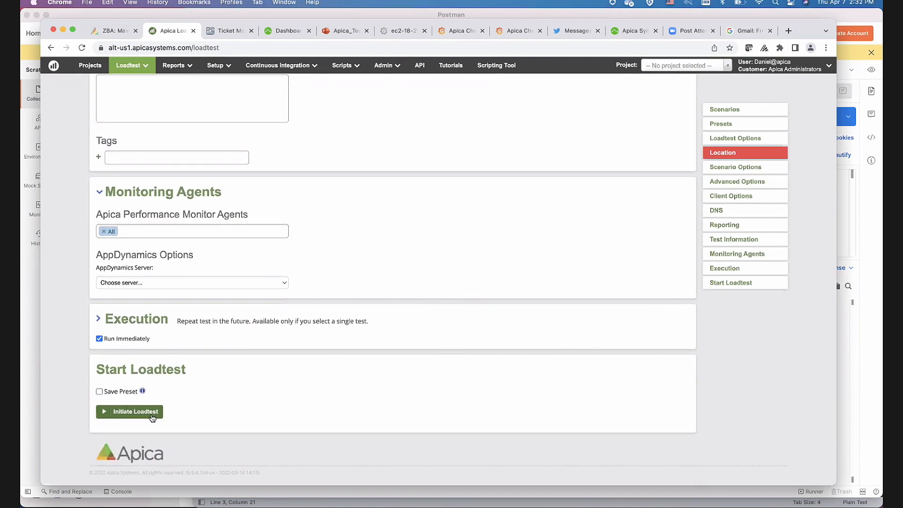
pyautogui.click(150, 413)
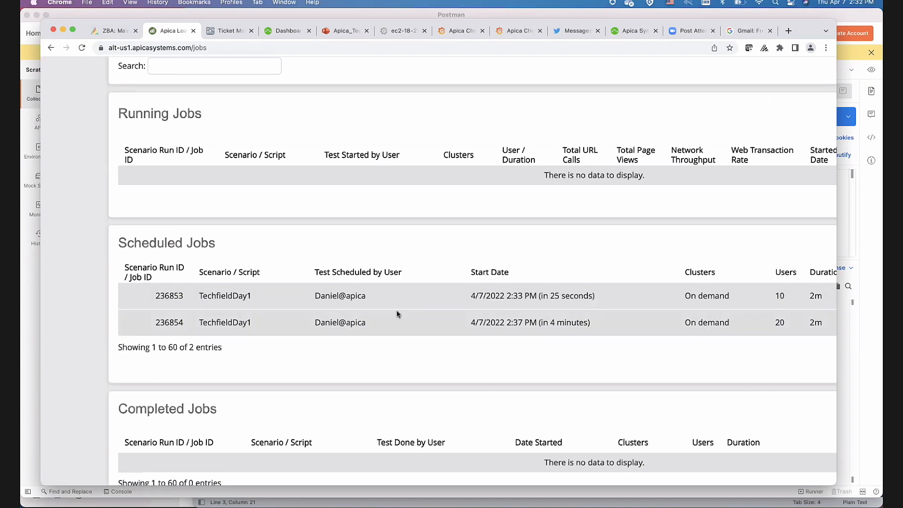
# Examine the start times, clusters, users and status of the scheduled TechfieldDay1 jobs, and refresh the job list
pyautogui.hscroll(10, 396, 310)
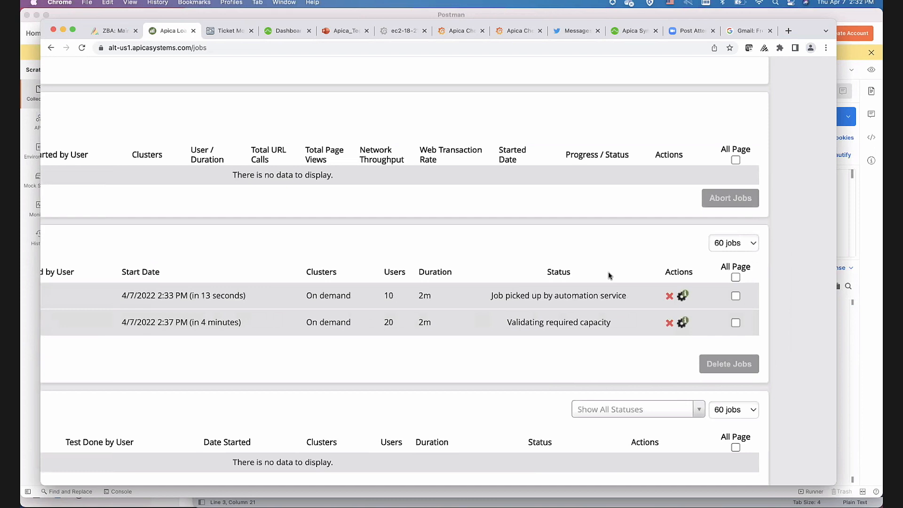
pyautogui.scroll(3, 610, 276)
pyautogui.scroll(-5, 610, 276)
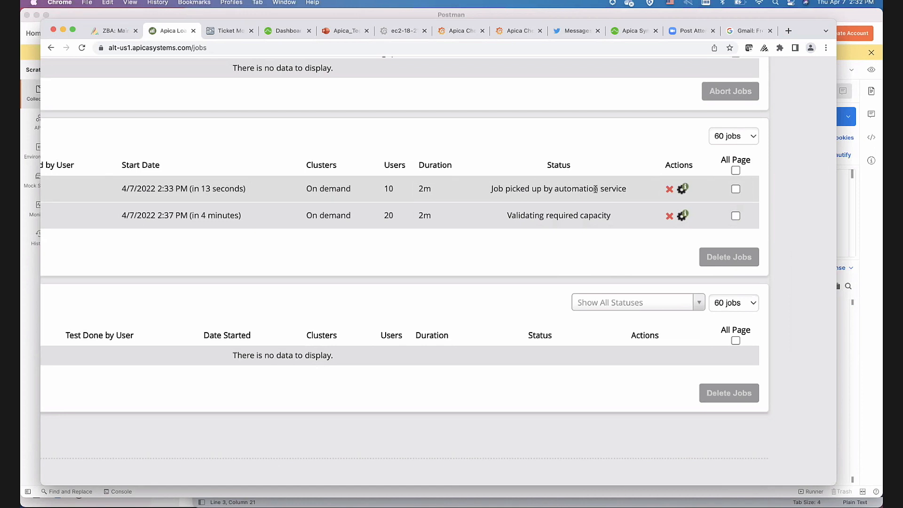
pyautogui.scroll(5, 594, 192)
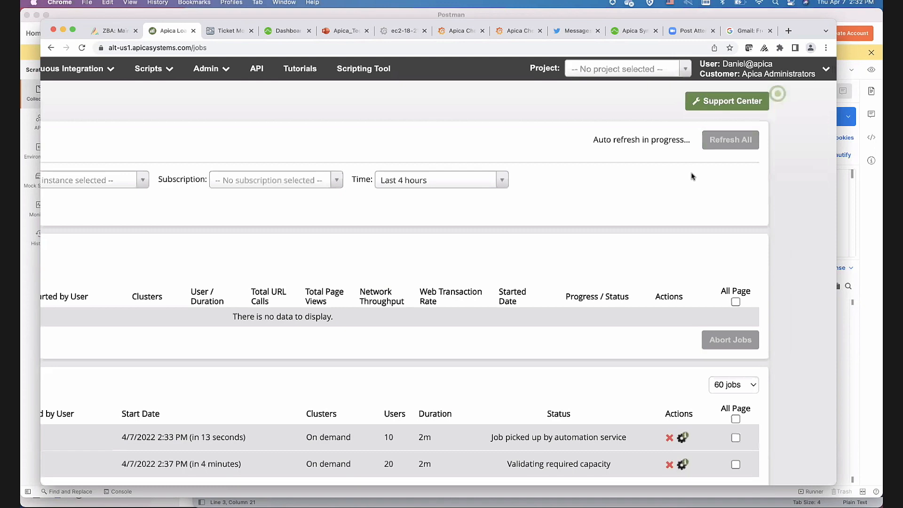
pyautogui.scroll(-6, 691, 176)
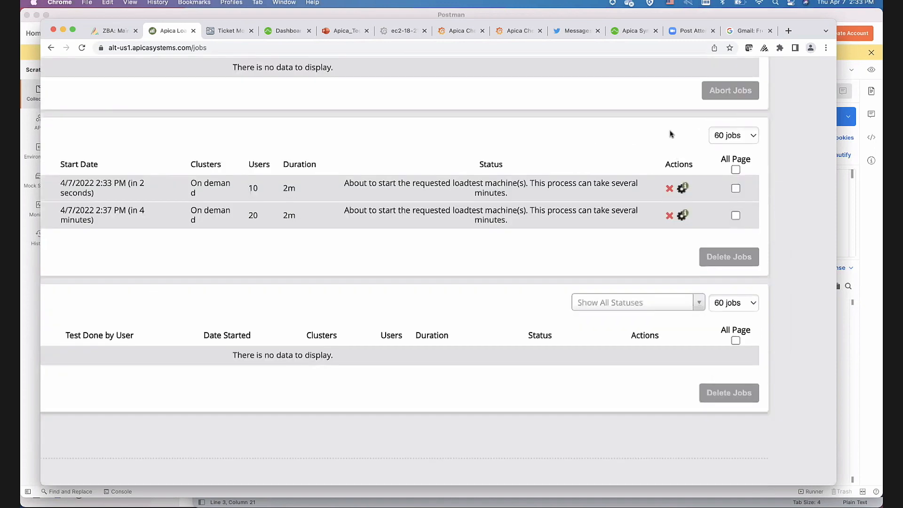
pyautogui.scroll(5, 673, 155)
pyautogui.scroll(2, 673, 156)
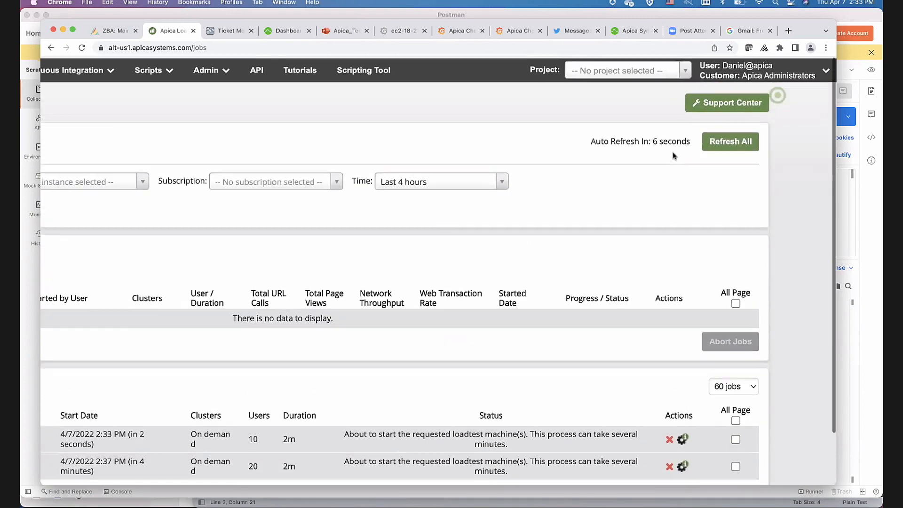
pyautogui.click(721, 144)
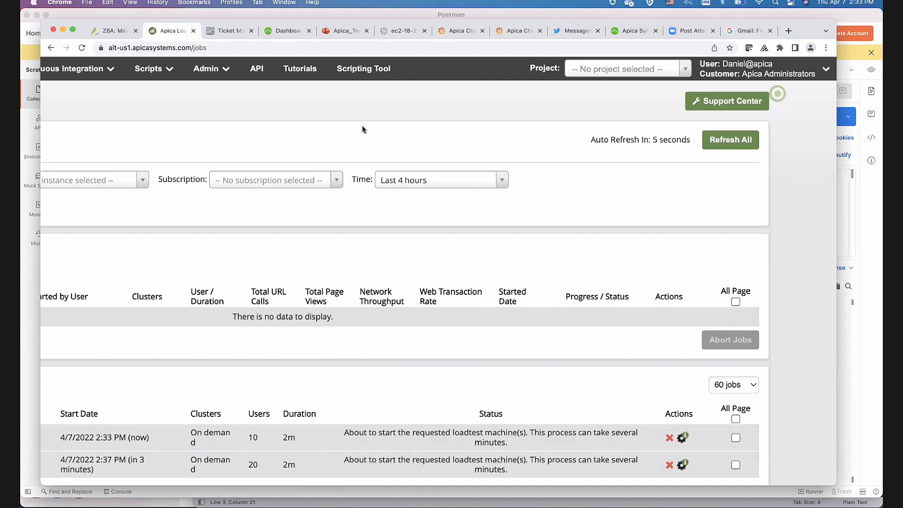
pyautogui.hscroll(-7, 362, 129)
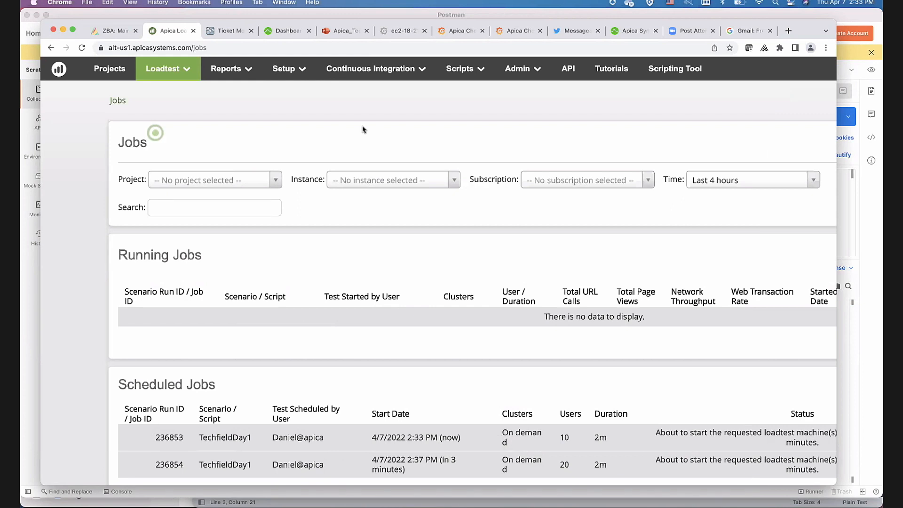
pyautogui.hscroll(5, 508, 144)
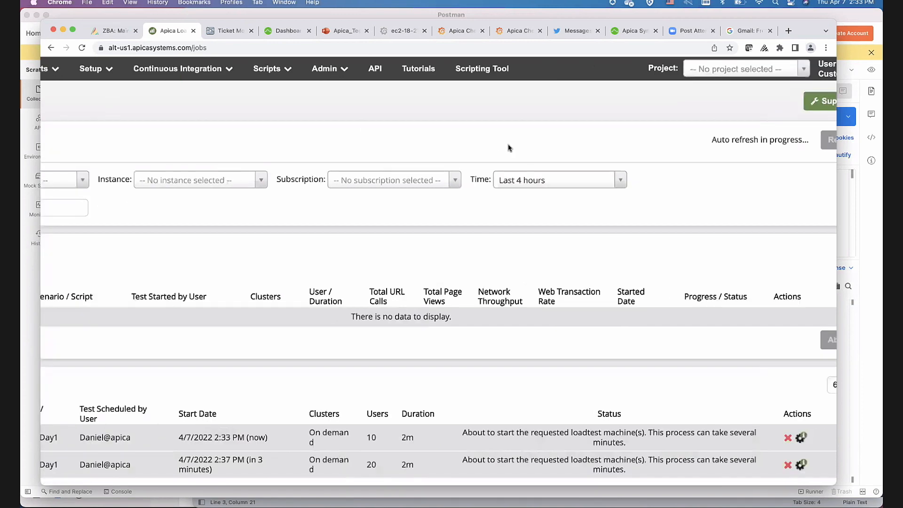
pyautogui.hscroll(2, 628, 177)
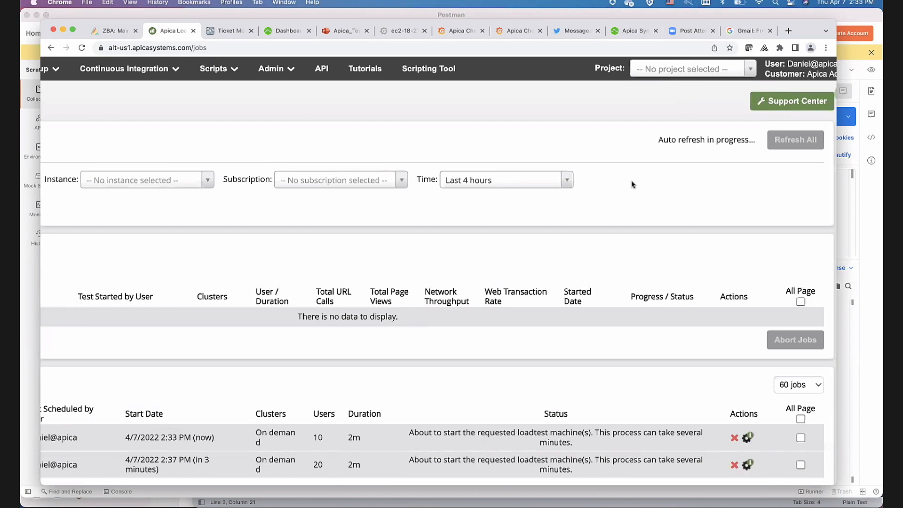
pyautogui.hscroll(3, 633, 184)
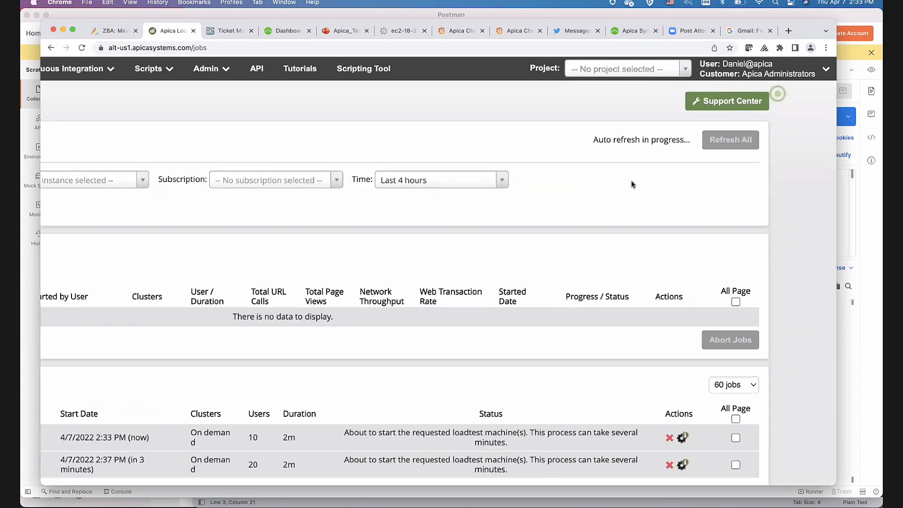
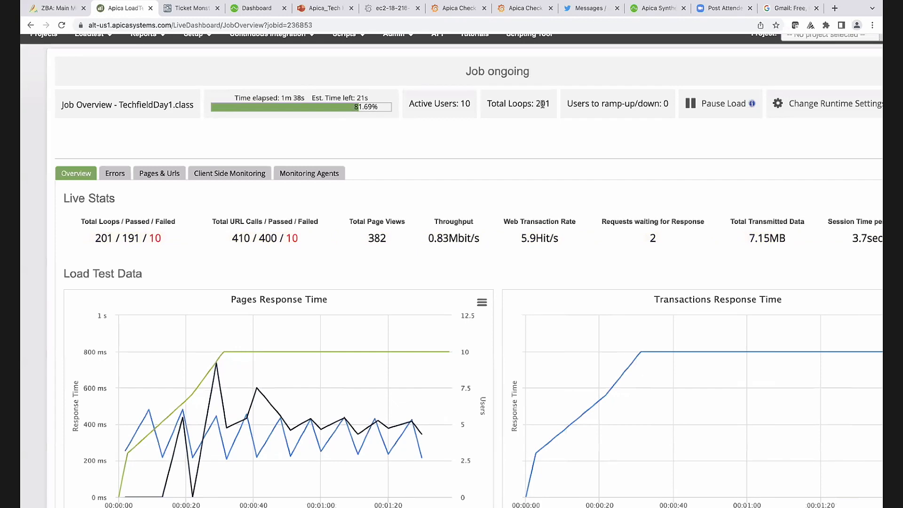
# Examine the total and failed loops in the ongoing job's live stats and the pages response time chart
pyautogui.doubleClick(542, 103)
pyautogui.scroll(-2, 474, 168)
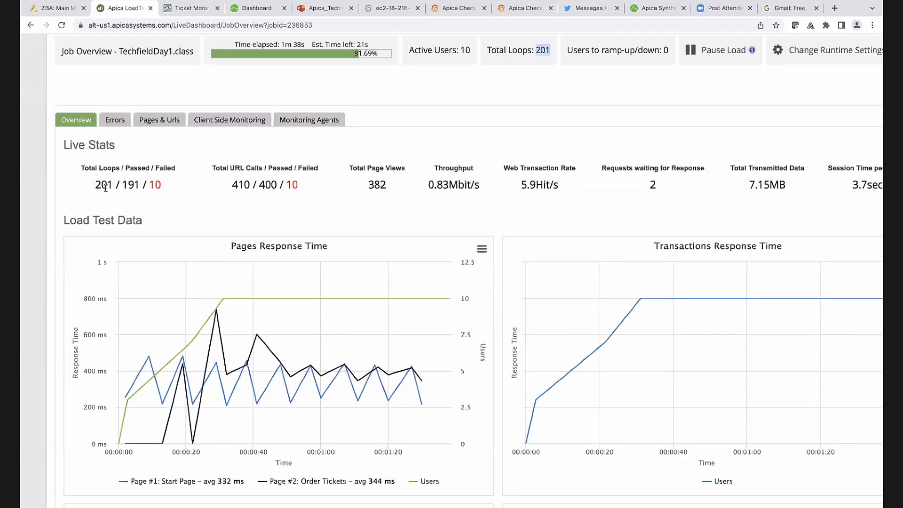
pyautogui.doubleClick(150, 183)
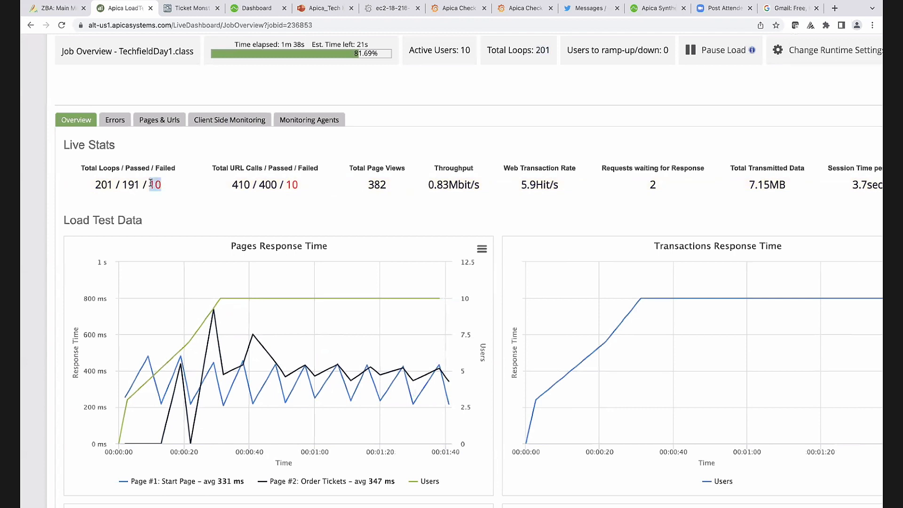
pyautogui.scroll(-1, 494, 237)
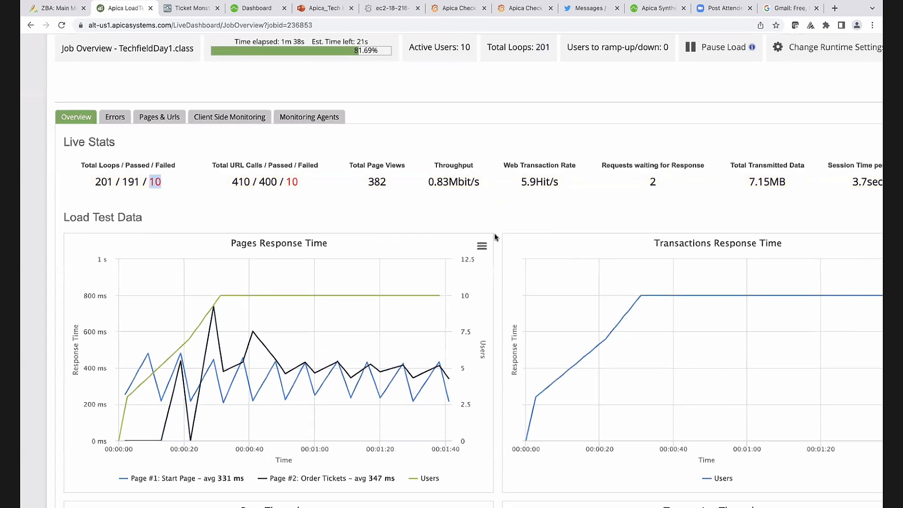
pyautogui.scroll(2, 470, 237)
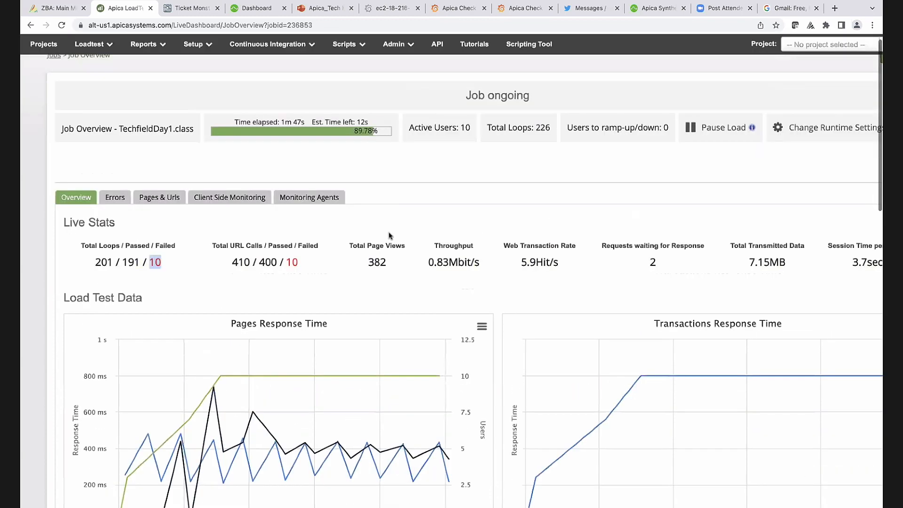
# Show the job's errors and examine the hard errors over time and the live error feed for all locations
pyautogui.click(124, 199)
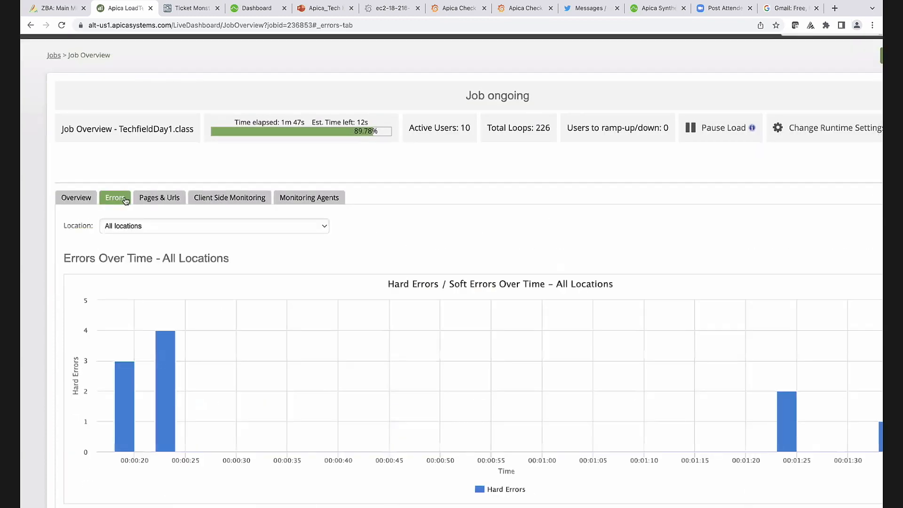
pyautogui.scroll(-4, 480, 202)
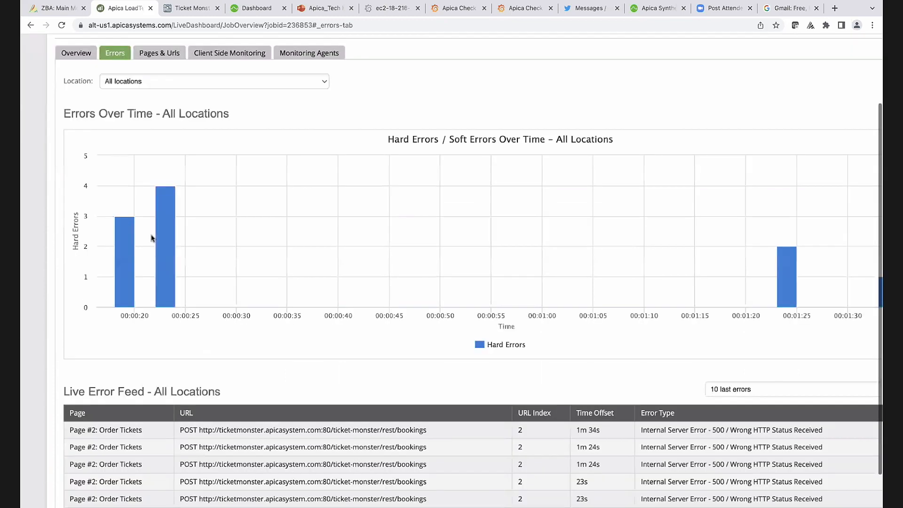
pyautogui.scroll(-4, 606, 254)
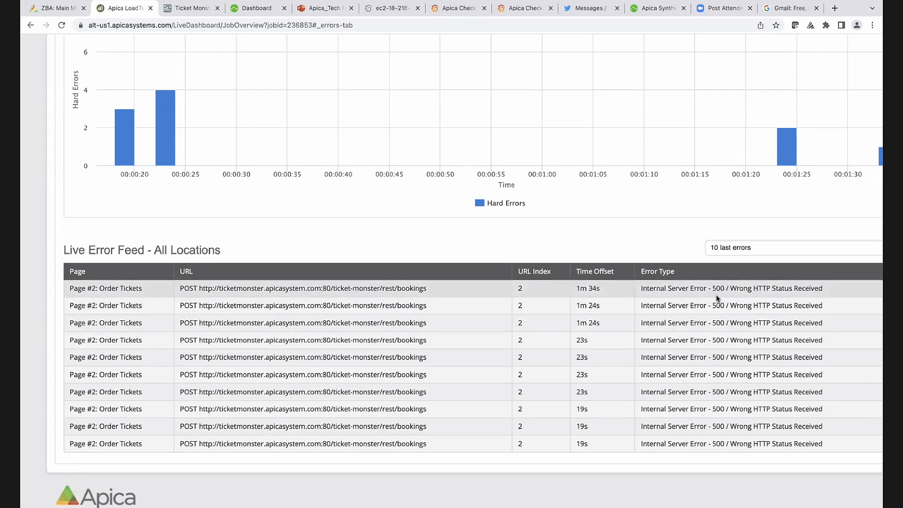
pyautogui.hscroll(5, 729, 292)
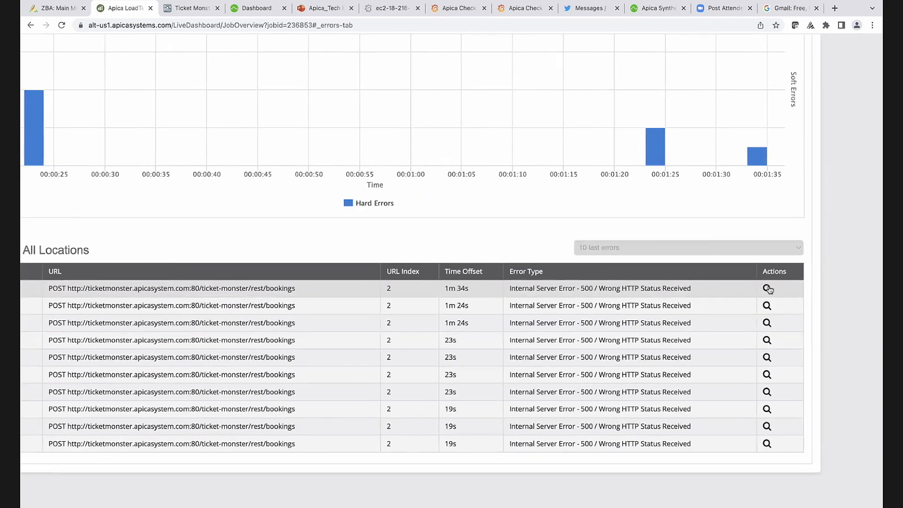
# Inspect the error summary, request headers, response headers and response content of the most recent Order Tickets error, and close its details
pyautogui.click(768, 288)
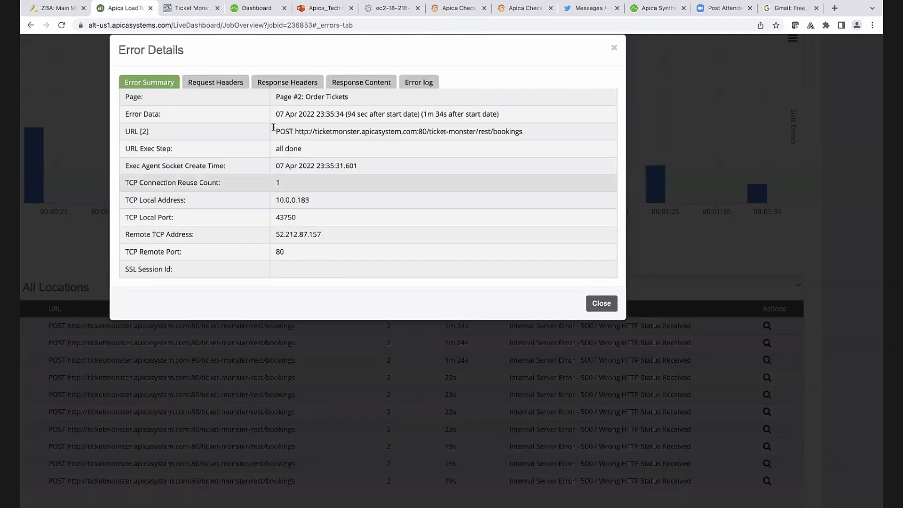
pyautogui.click(212, 84)
pyautogui.click(276, 85)
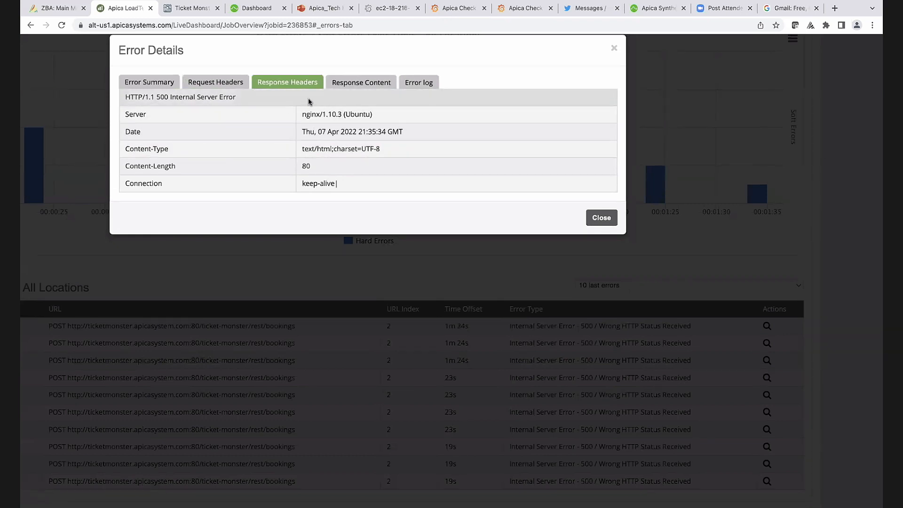
pyautogui.click(347, 85)
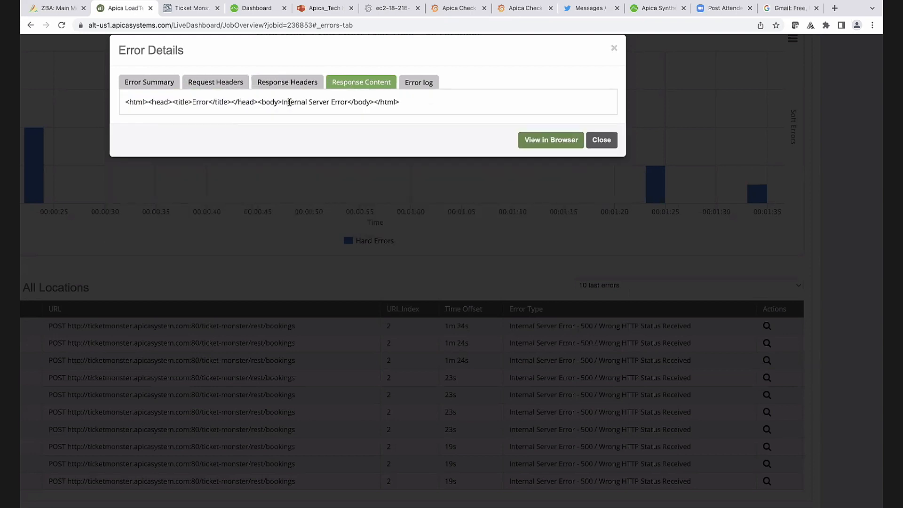
pyautogui.click(600, 141)
# Return to the job's overview statistics and charts, and switch to the Apica monitoring dashboard at wpm.apicasystem.com
pyautogui.scroll(5, 352, 191)
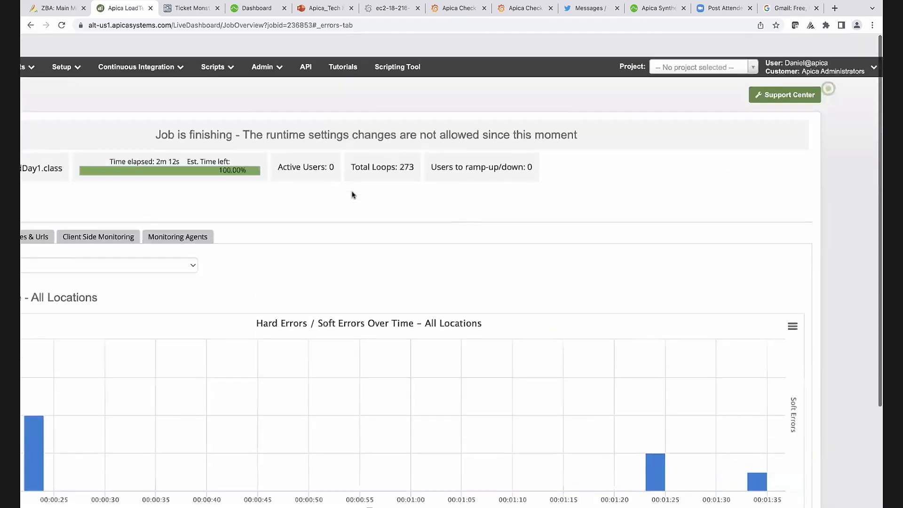
pyautogui.scroll(-4, 384, 167)
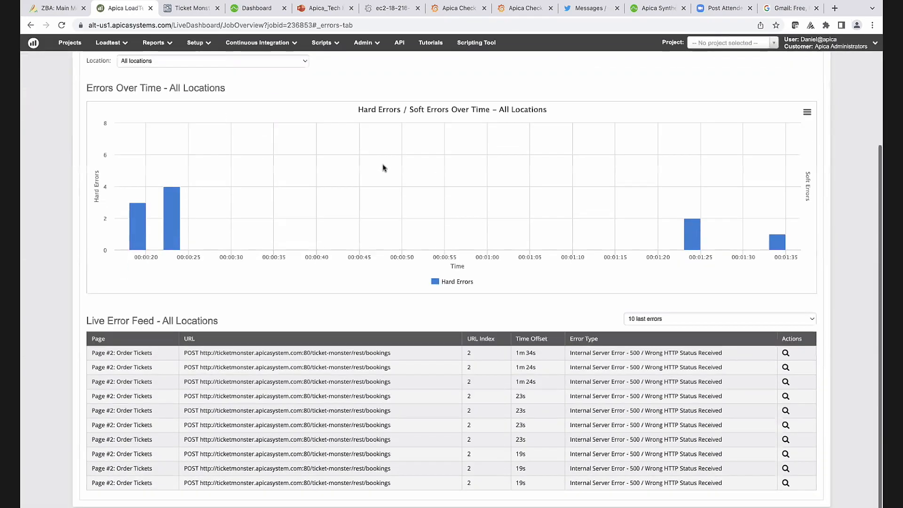
pyautogui.scroll(4, 343, 159)
pyautogui.click(97, 185)
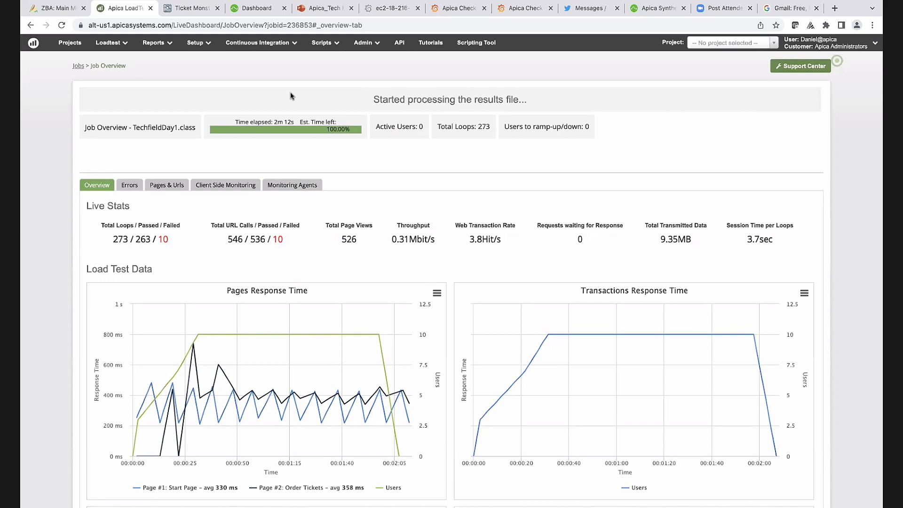
pyautogui.click(253, 10)
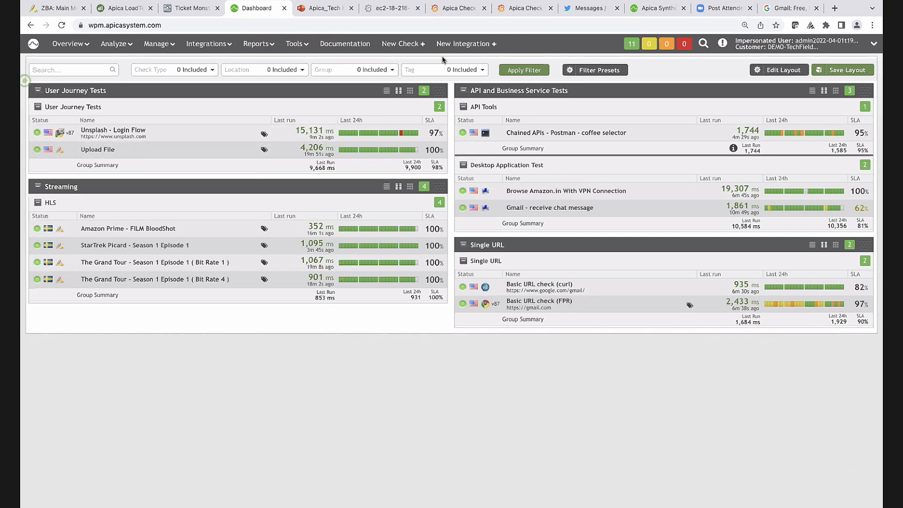
# Start creating a new ZebraTester check and name it TechFieldDay
pyautogui.click(409, 49)
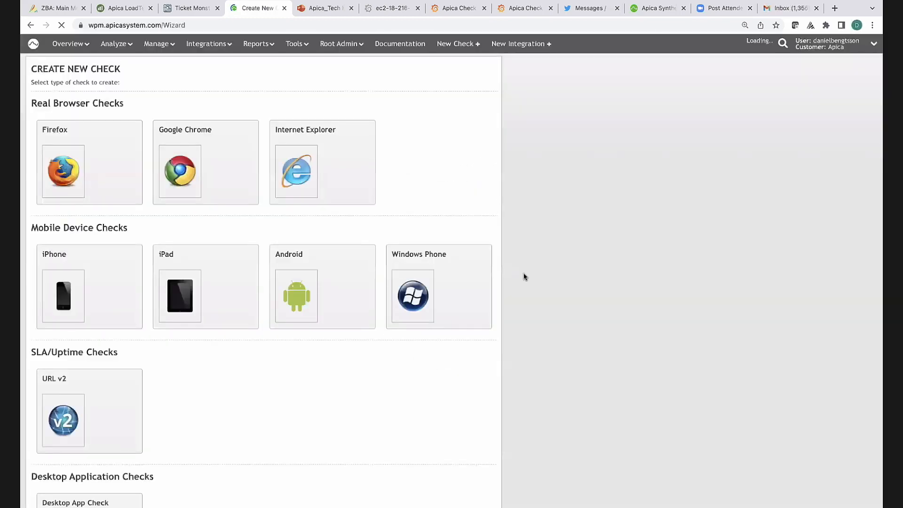
pyautogui.scroll(-8, 523, 276)
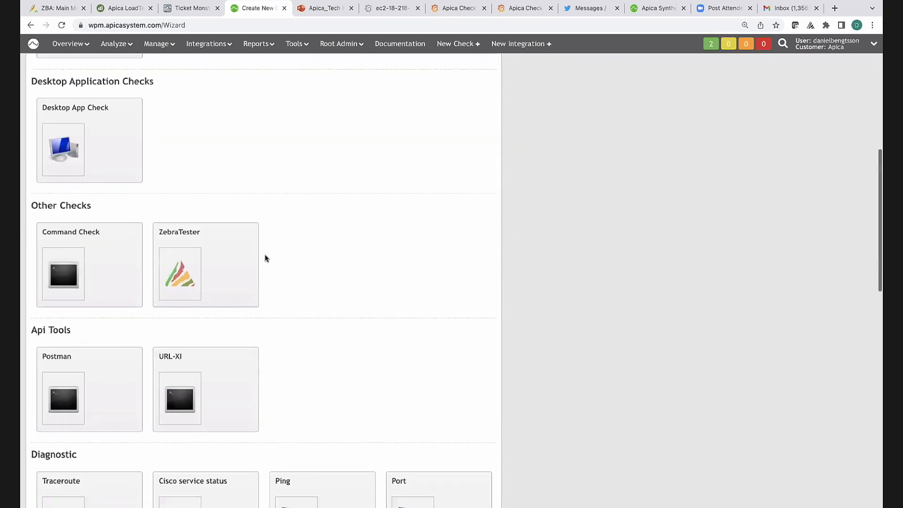
pyautogui.click(193, 267)
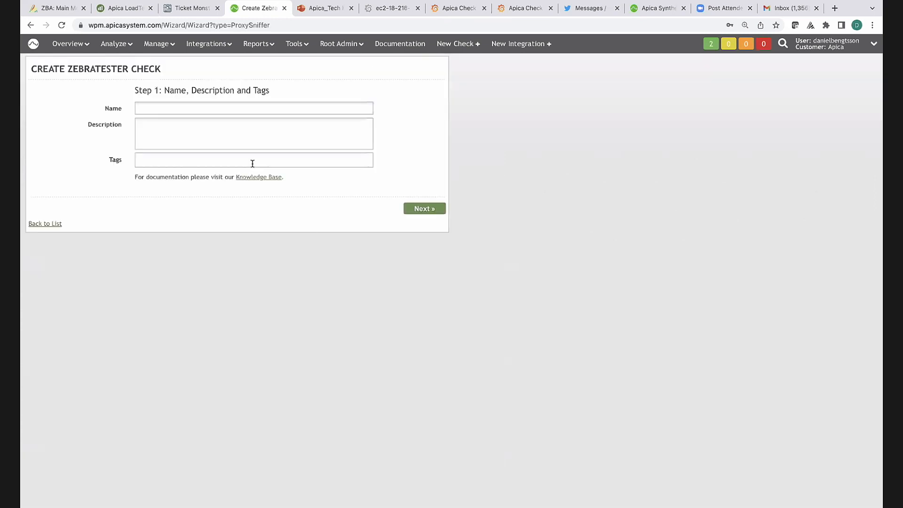
pyautogui.click(185, 110)
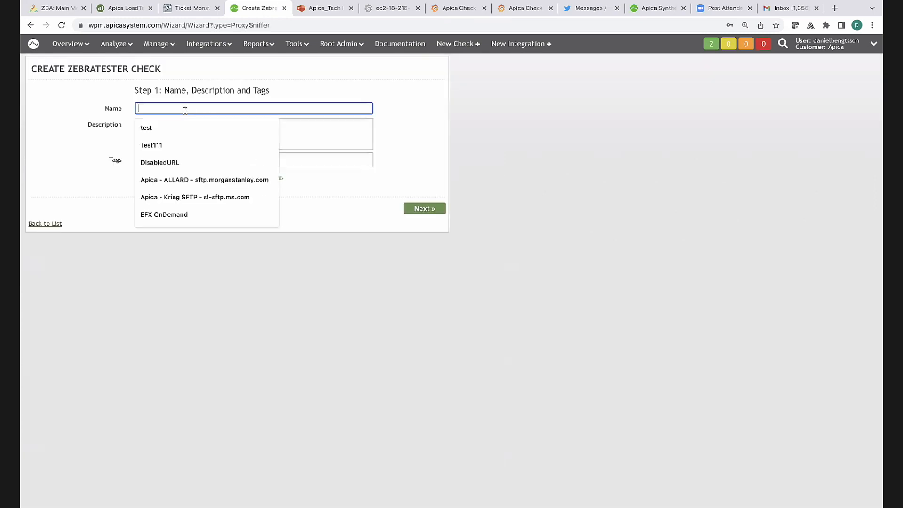
pyautogui.write('Te')
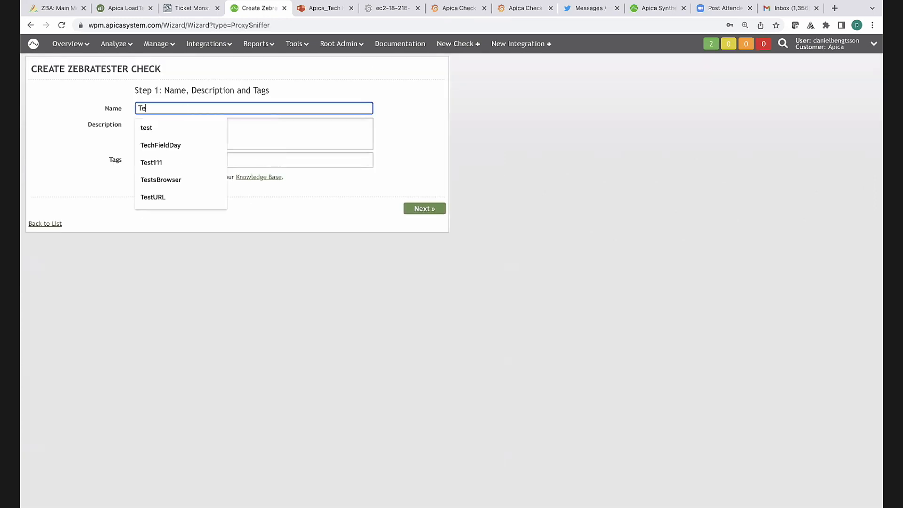
pyautogui.write('c')
pyautogui.press('Down')
pyautogui.press('Tab')
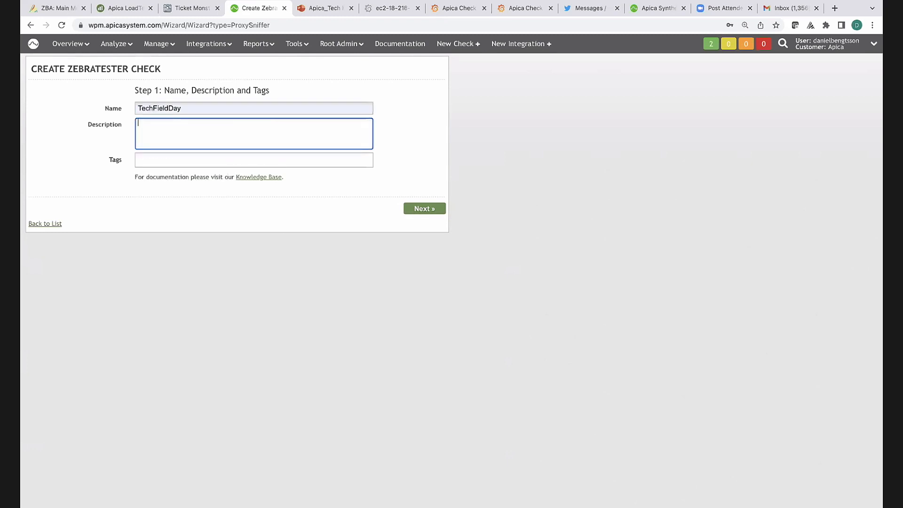
# Tag the new check with the business criticality "1 - Most Critical" and proceed to its scenario and location settings
pyautogui.click(265, 167)
pyautogui.click(267, 164)
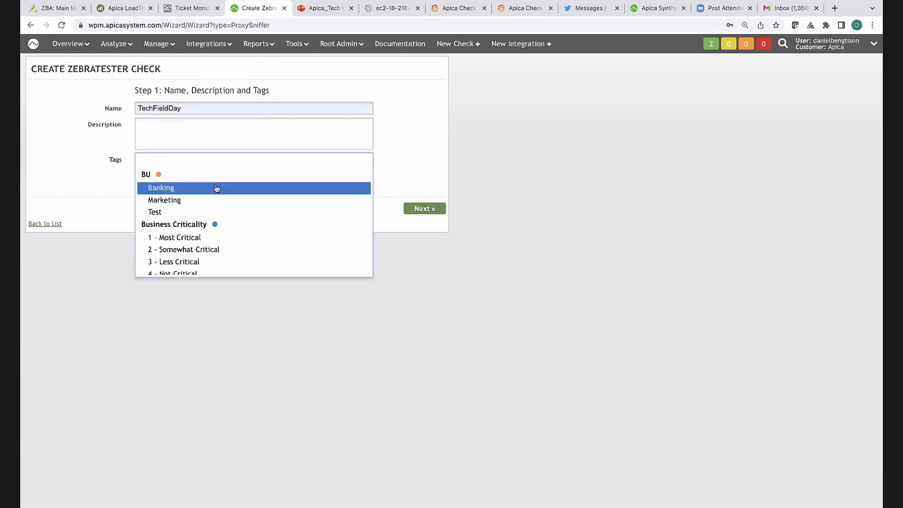
pyautogui.click(228, 239)
pyautogui.click(442, 142)
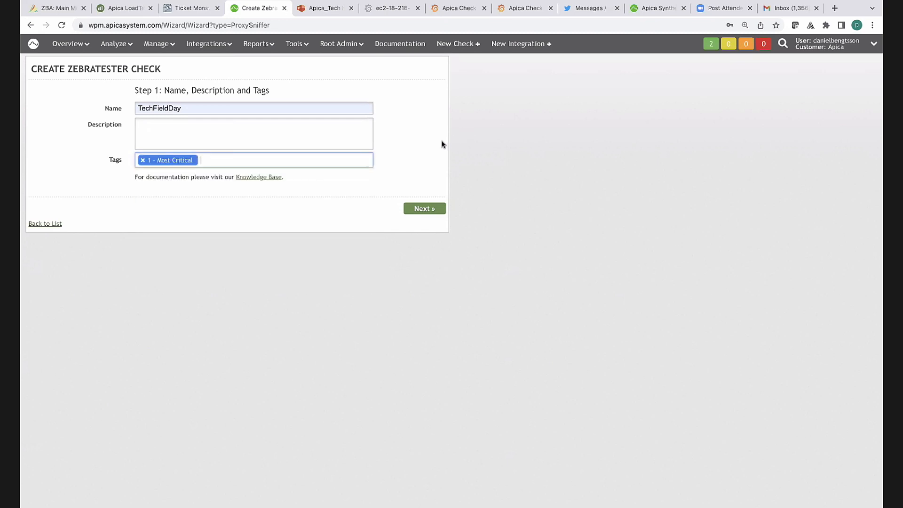
pyautogui.click(428, 208)
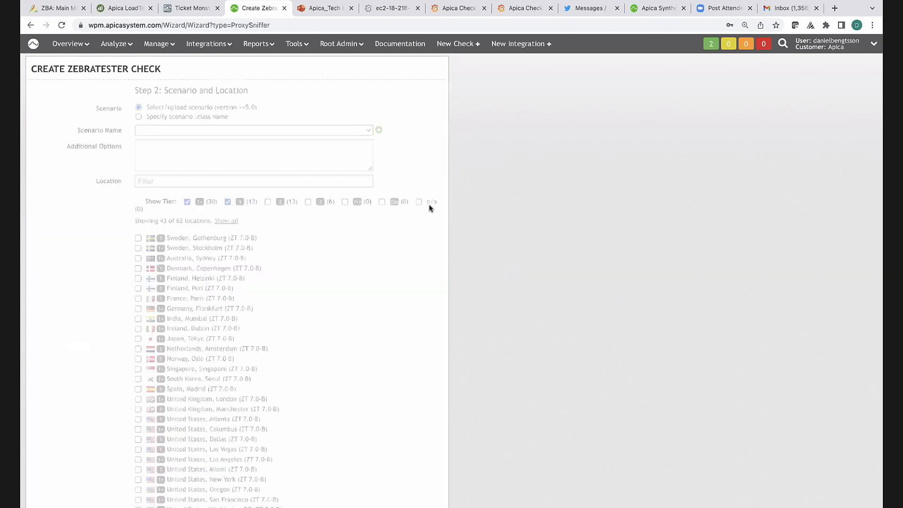
# Set the check's location to United States, San Francisco (ZT 7.0-B) and its scenario to TechfieldDay1.prxdat, then proceed
pyautogui.click(211, 180)
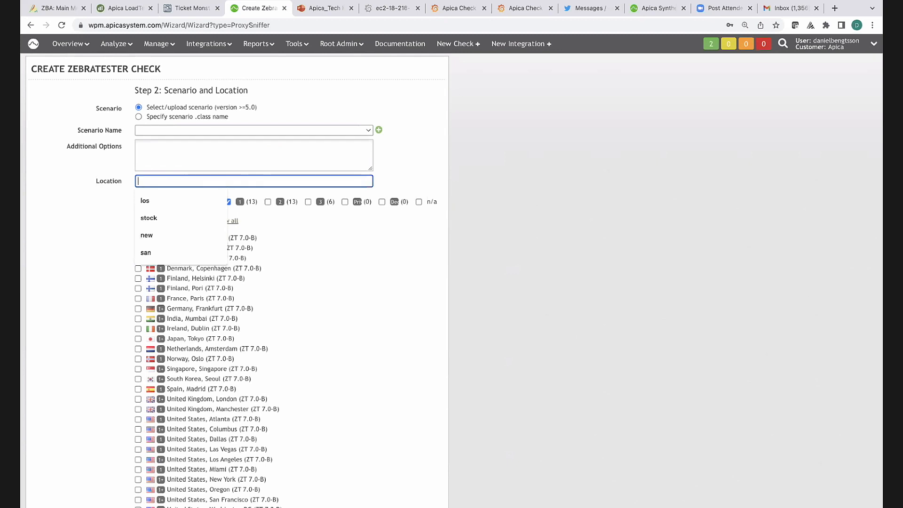
pyautogui.write('san')
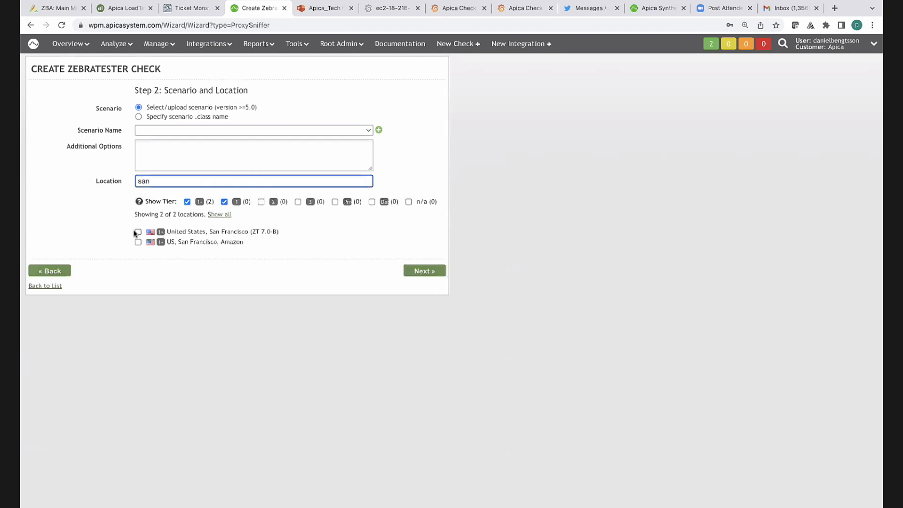
pyautogui.click(138, 232)
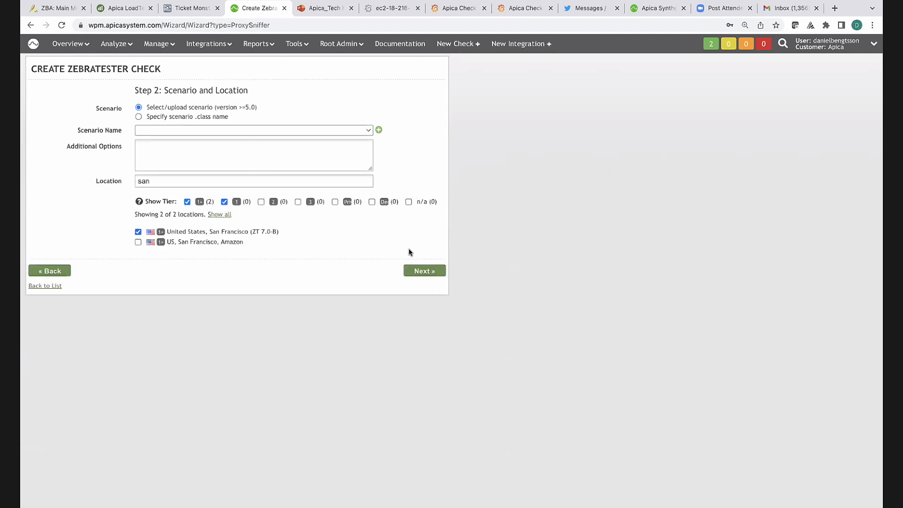
pyautogui.click(353, 132)
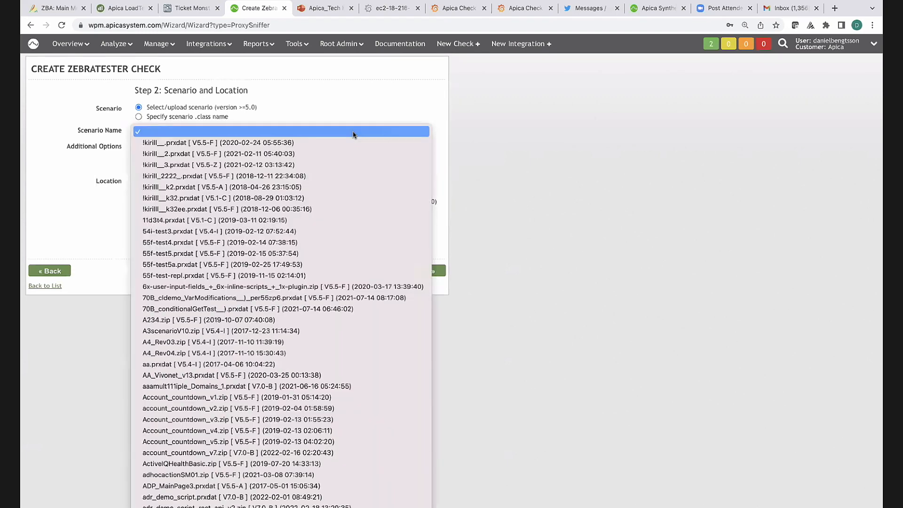
pyautogui.press('t')
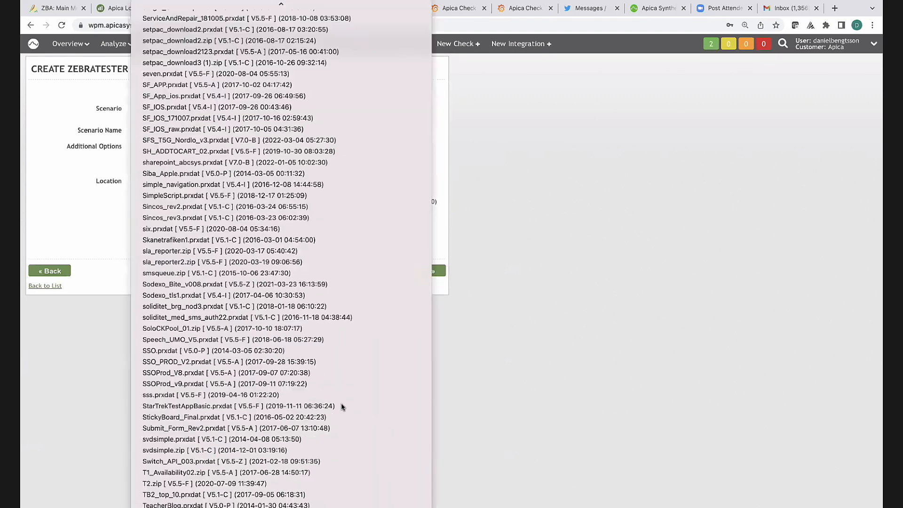
pyautogui.click(282, 507)
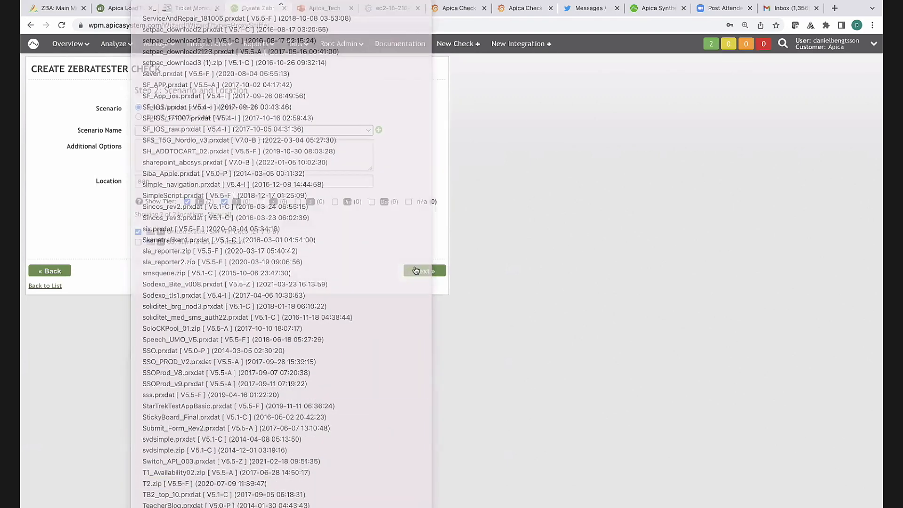
pyautogui.click(418, 271)
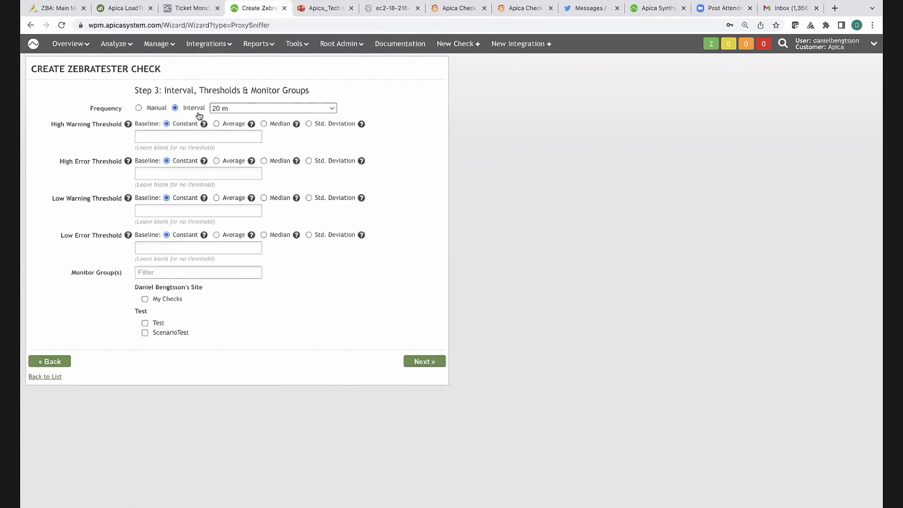
# Set the check's run interval to 5 m, assign it to the My Checks monitor group and create the check
pyautogui.click(250, 108)
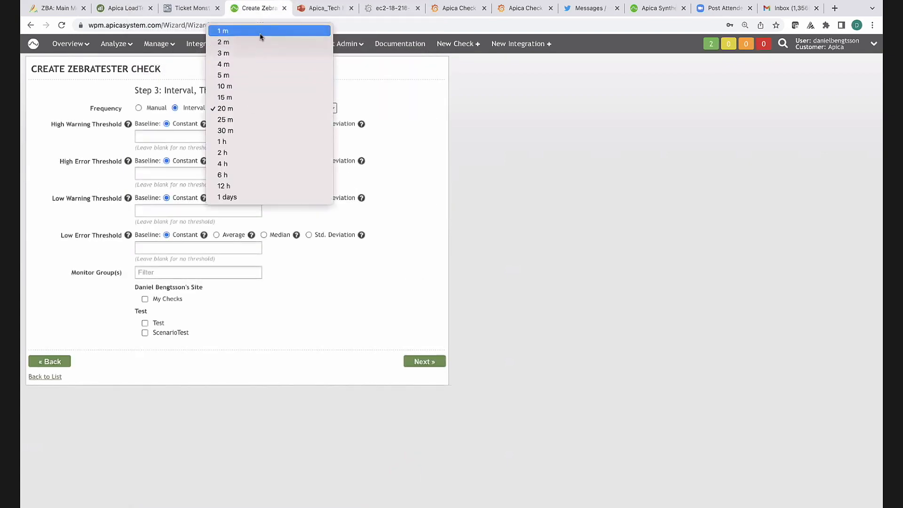
pyautogui.click(257, 75)
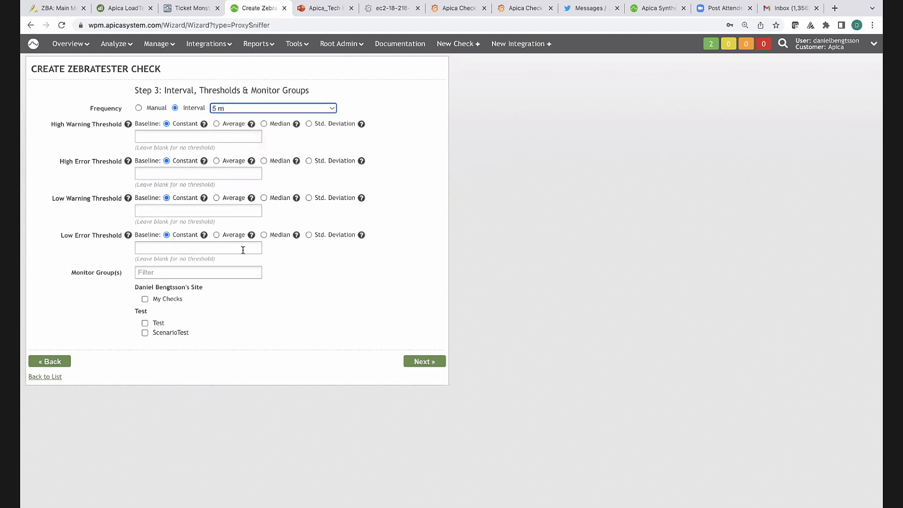
pyautogui.click(145, 299)
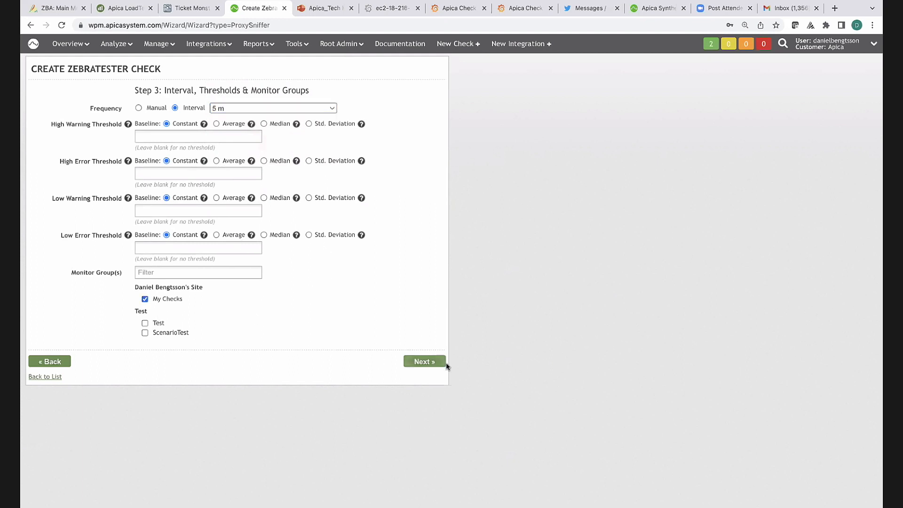
pyautogui.click(424, 361)
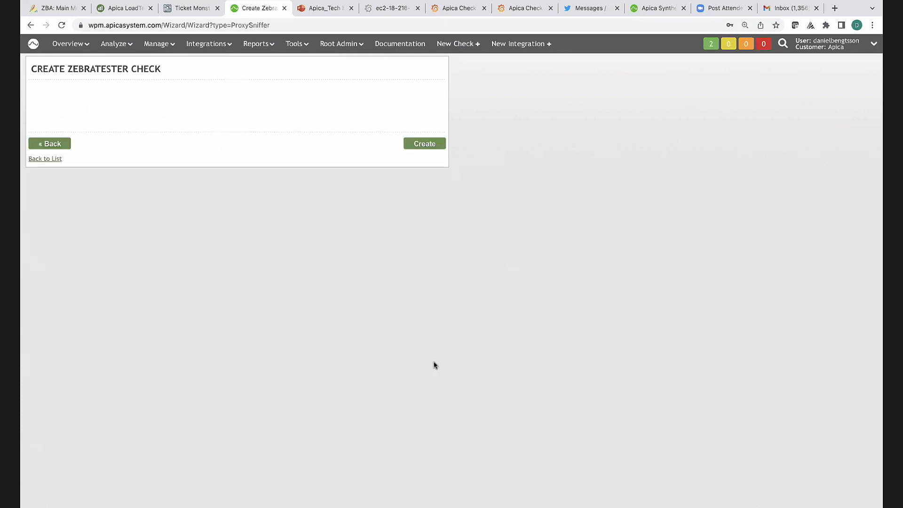
pyautogui.click(429, 353)
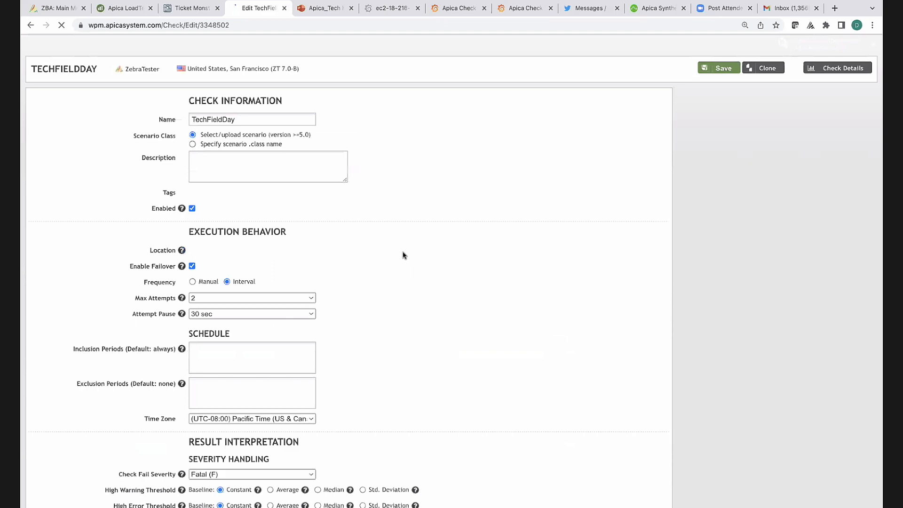
# Review the TechFieldDay check's execution, schedule and threshold settings, and open and refresh its check details
pyautogui.scroll(-1, 445, 274)
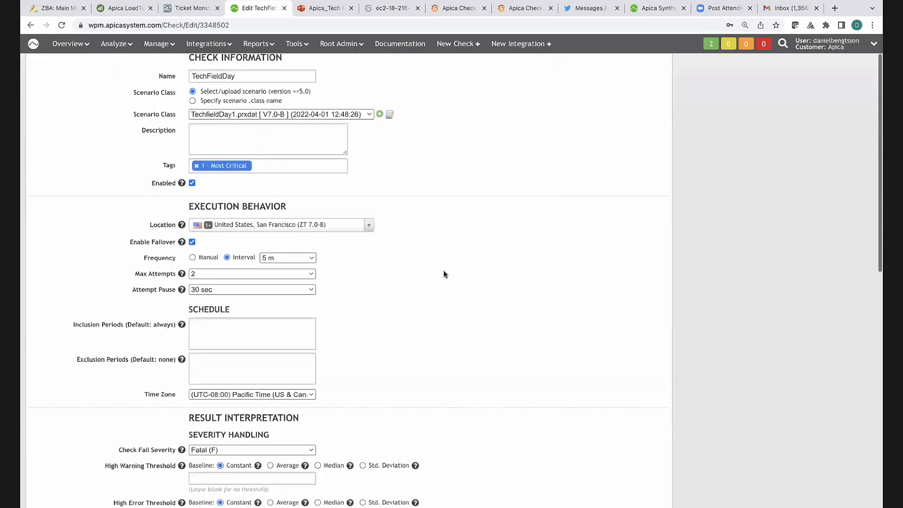
pyautogui.scroll(-5, 444, 274)
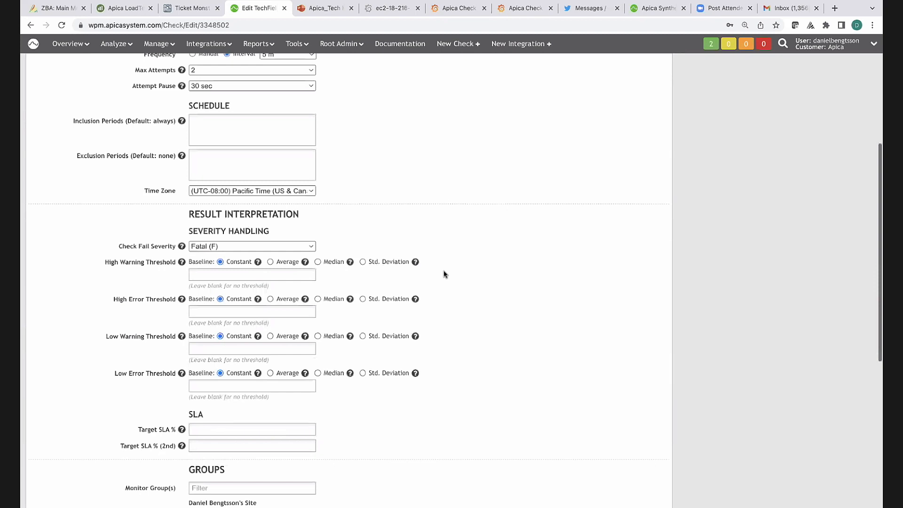
pyautogui.scroll(6, 444, 275)
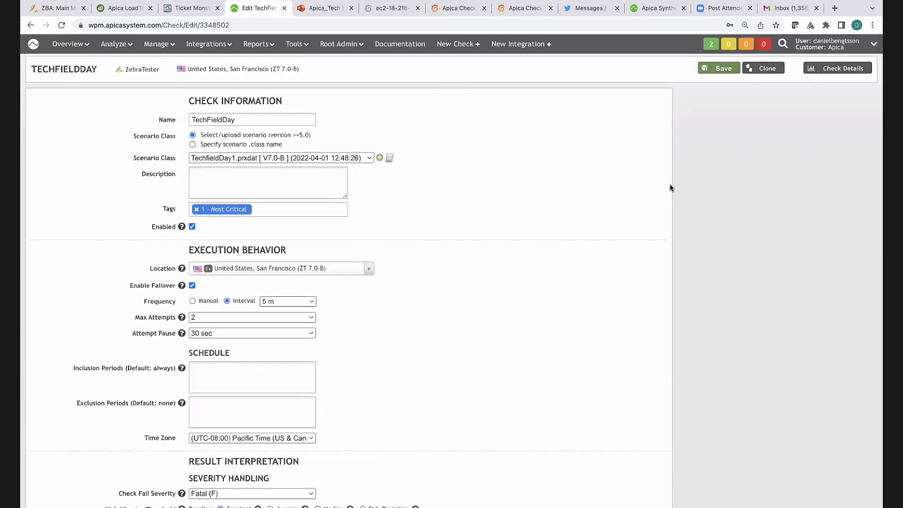
pyautogui.click(841, 71)
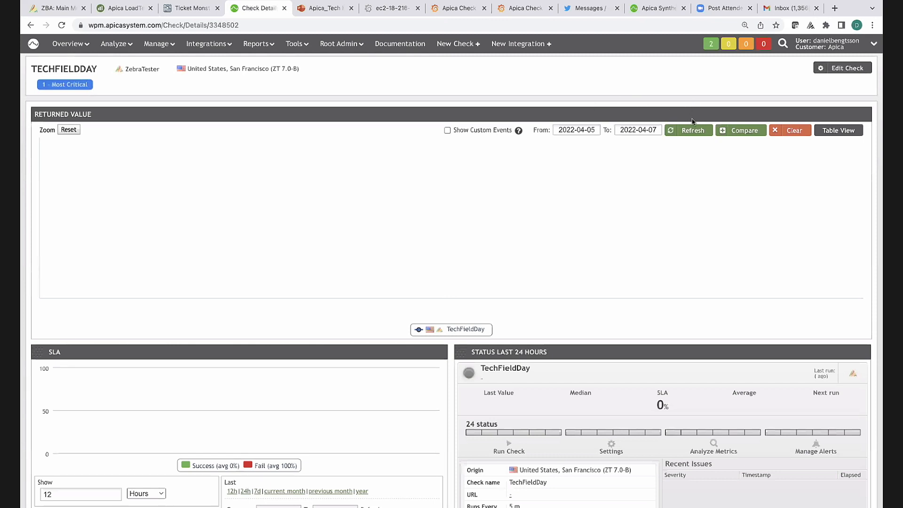
pyautogui.click(697, 131)
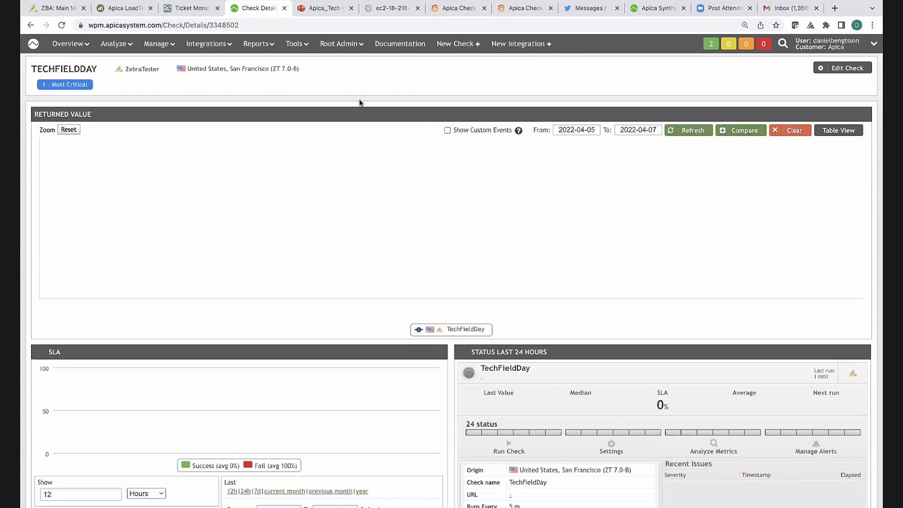
# Return to Apica LoadTest, open the completed 20-user TechfieldDay1 job's results and examine its charts and per-page URL statistics
pyautogui.click(121, 10)
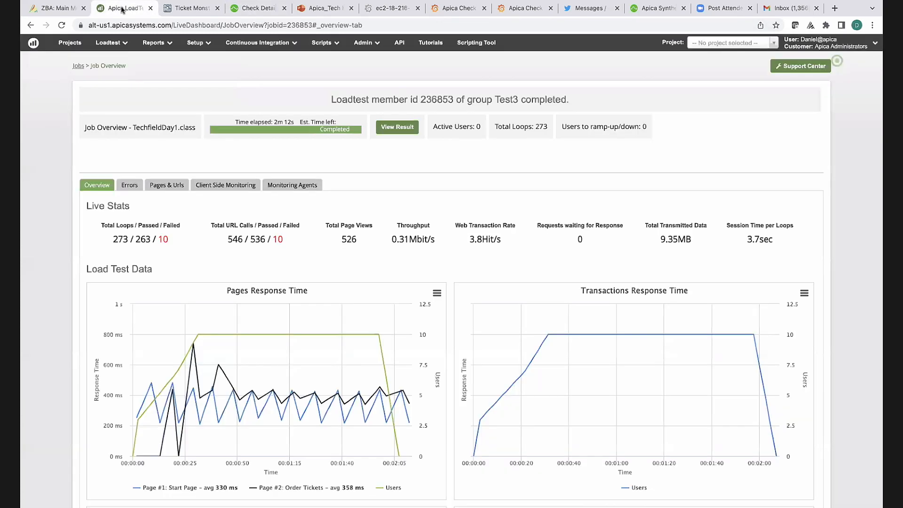
pyautogui.moveTo(108, 49)
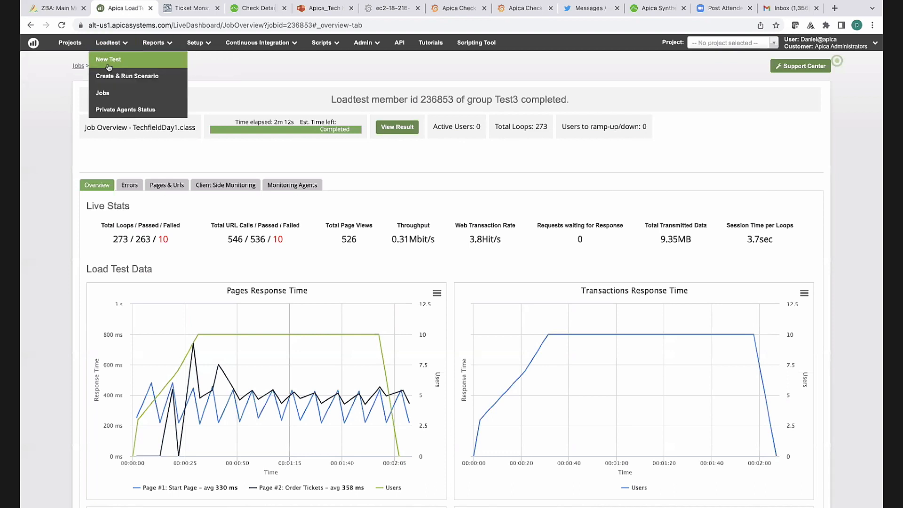
pyautogui.click(102, 93)
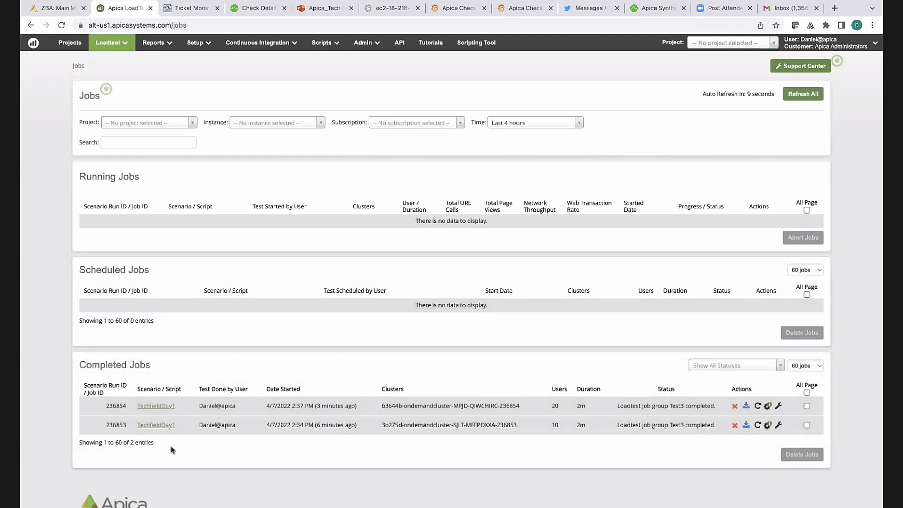
pyautogui.click(163, 407)
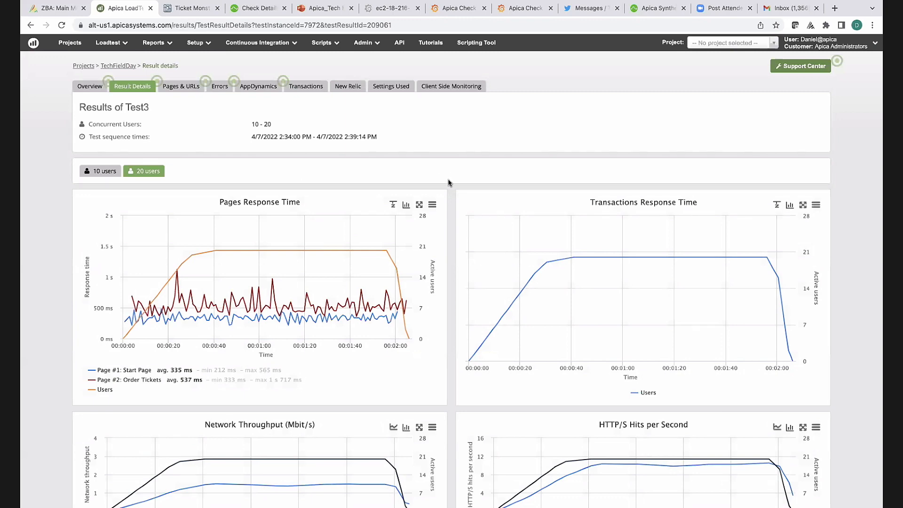
pyautogui.scroll(-1, 453, 210)
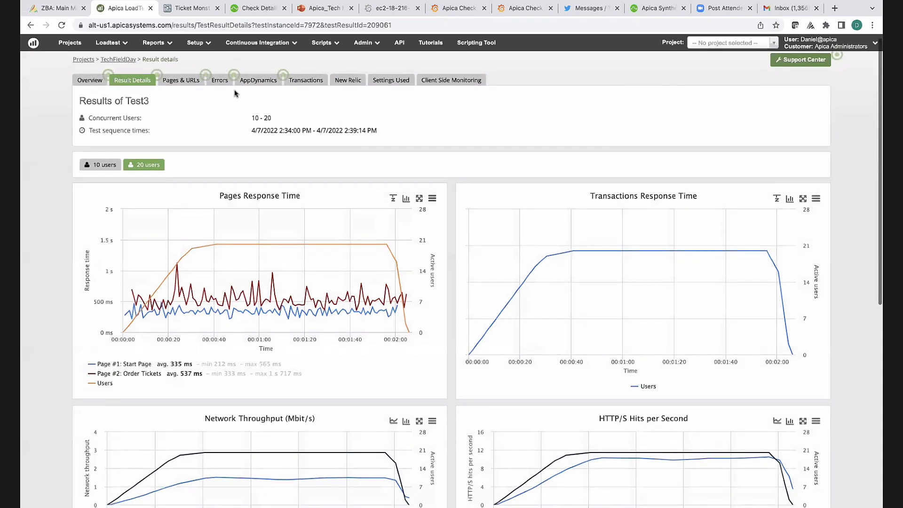
pyautogui.click(184, 81)
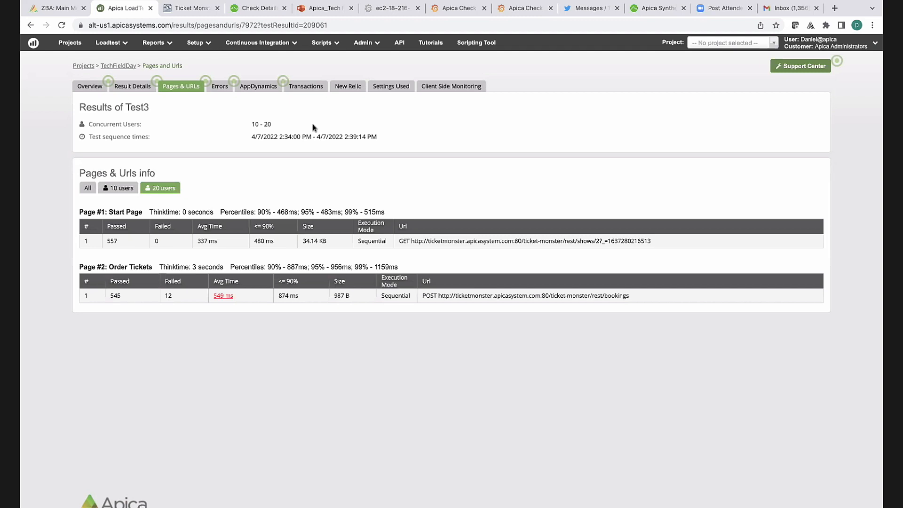
# Examine the Test3 results overview, including the information summary and the average session time at 10 concurrent users
pyautogui.click(87, 90)
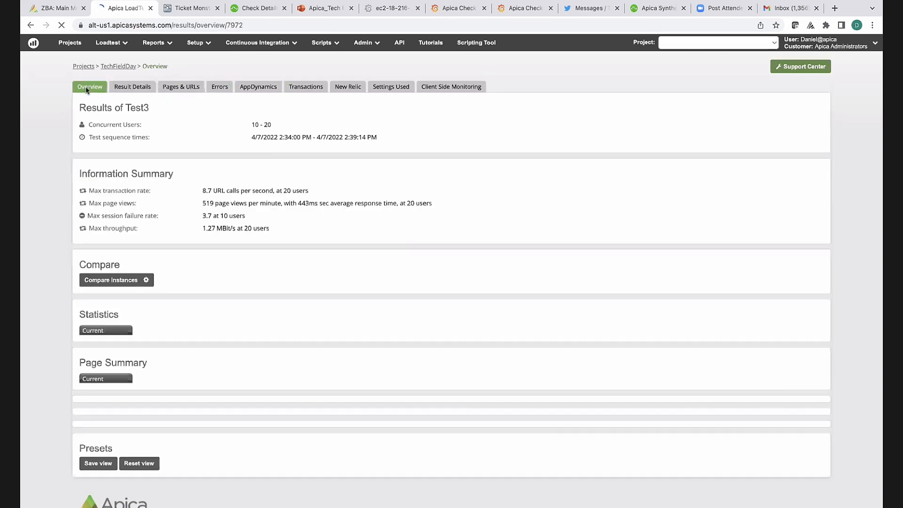
pyautogui.scroll(-3, 445, 202)
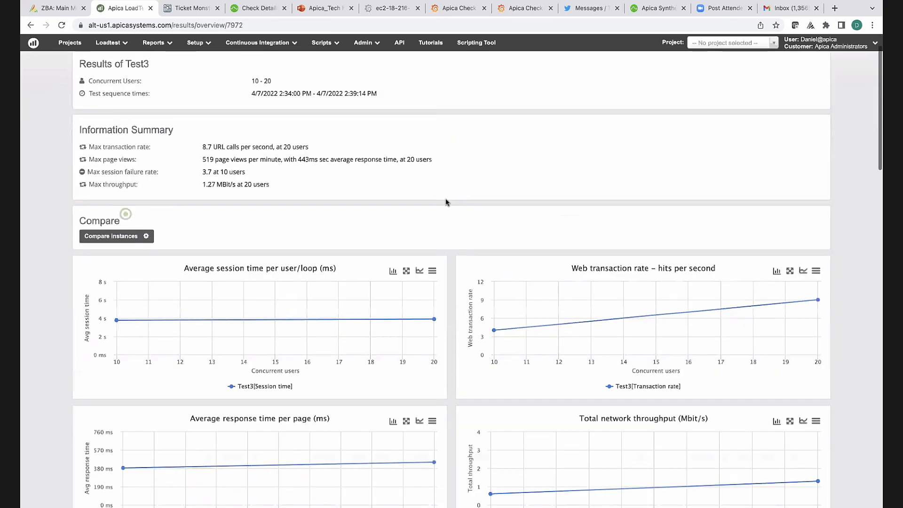
pyautogui.moveTo(115, 252)
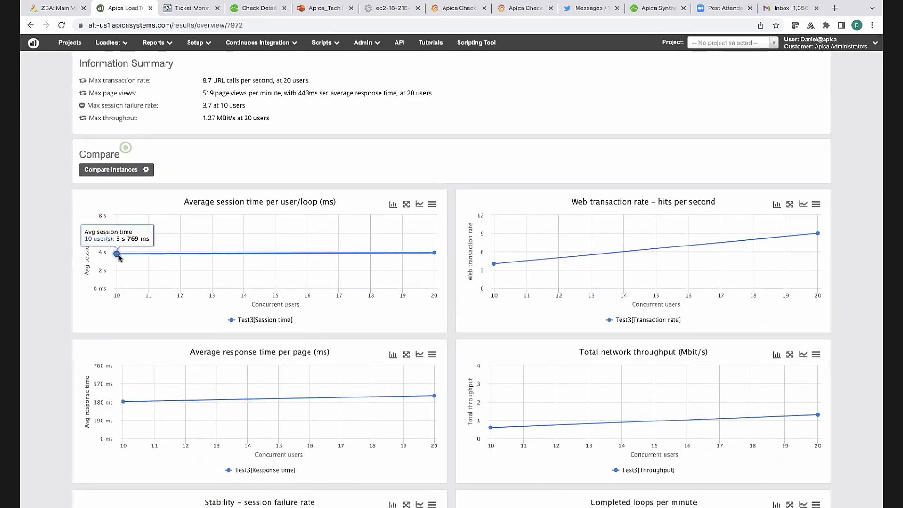
# Examine Test3's result charts for session time, average response time per page, throughput, session failure rate, completed loops and page views
pyautogui.moveTo(398, 253)
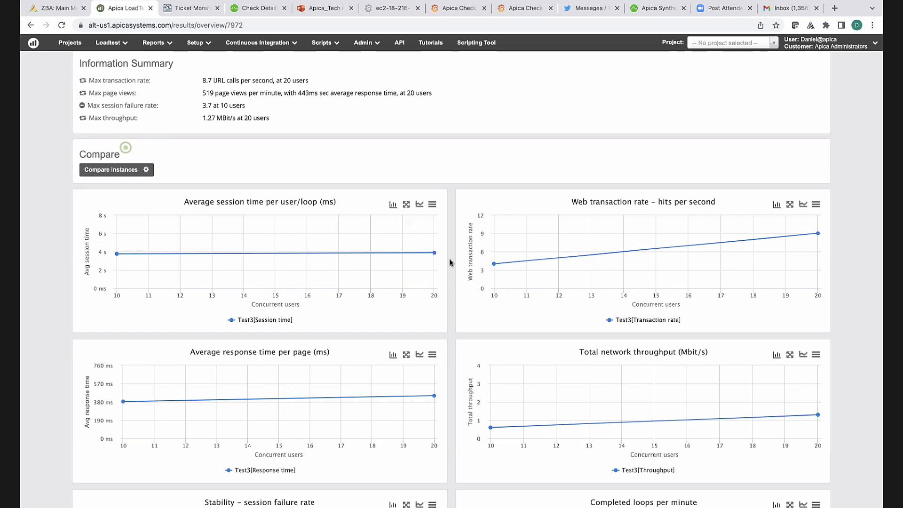
pyautogui.scroll(-2, 450, 263)
pyautogui.scroll(-3, 449, 262)
pyautogui.moveTo(298, 240)
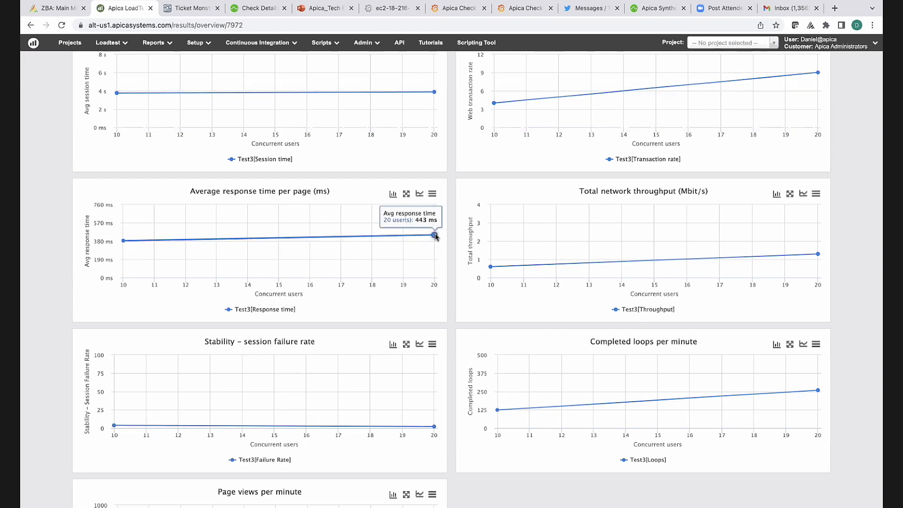
pyautogui.scroll(-2, 451, 246)
pyautogui.scroll(-1, 450, 246)
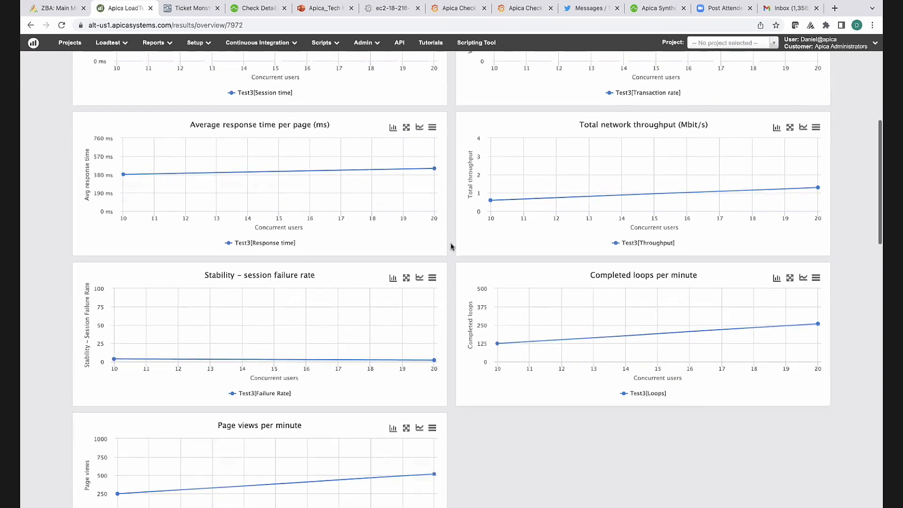
pyautogui.scroll(10, 348, 224)
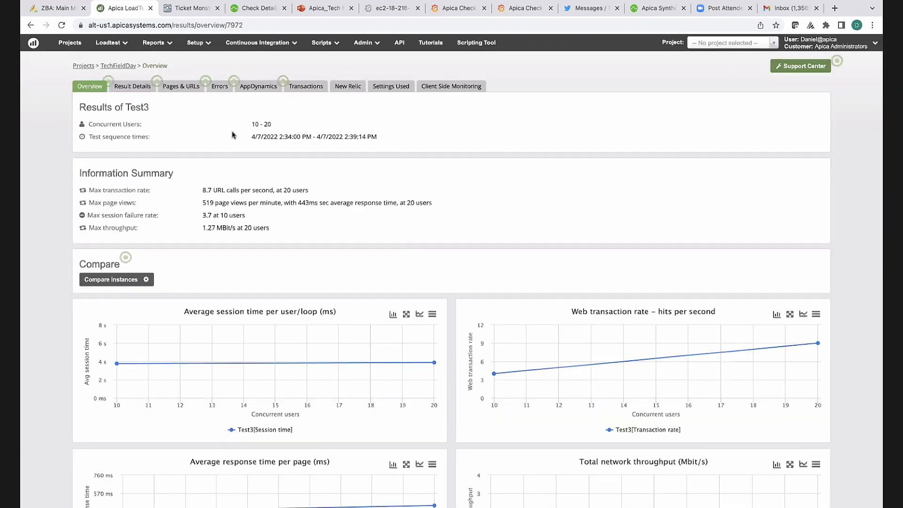
# Switch back to the TechFieldDay check details in Apica Synthetic Monitoring and reload the page
pyautogui.click(263, 9)
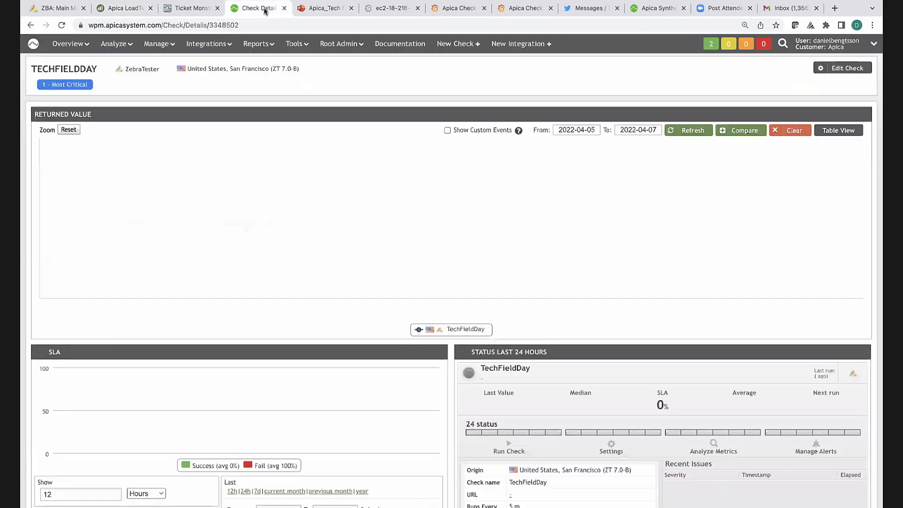
pyautogui.click(62, 25)
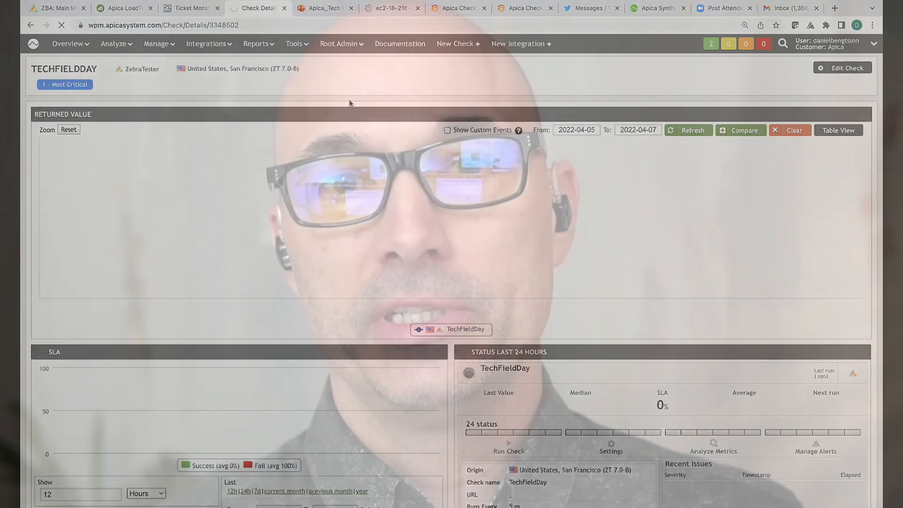